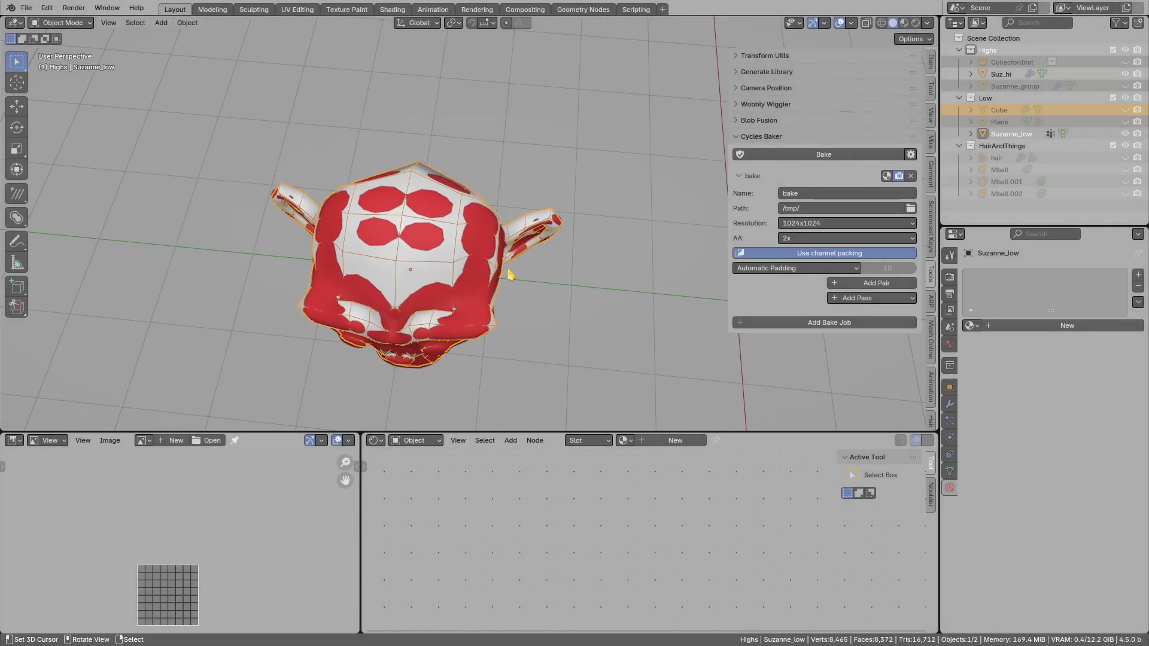
- Add a bake pair with Suzanne_low as the low-poly object and Suz_hi as the high-poly object
left_click(774, 138)
left_click(772, 139)
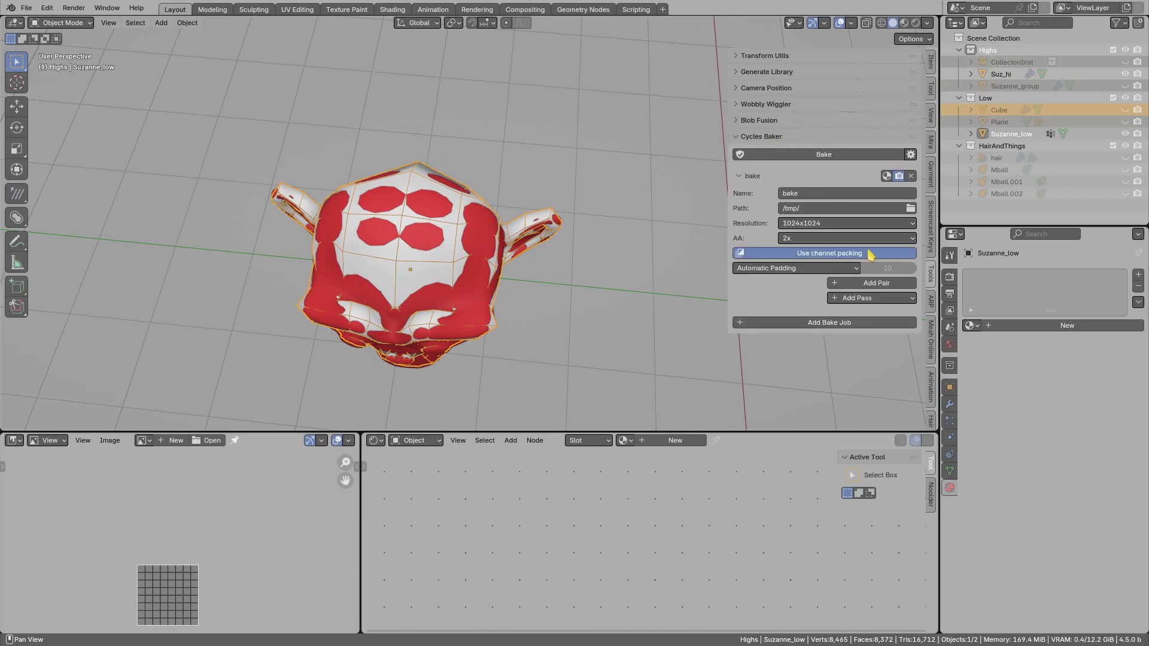
left_click(875, 284)
mouse_move(718, 235)
middle_mouse_down()
mouse_move(526, 226)
mouse_move(719, 235)
middle_mouse_up()
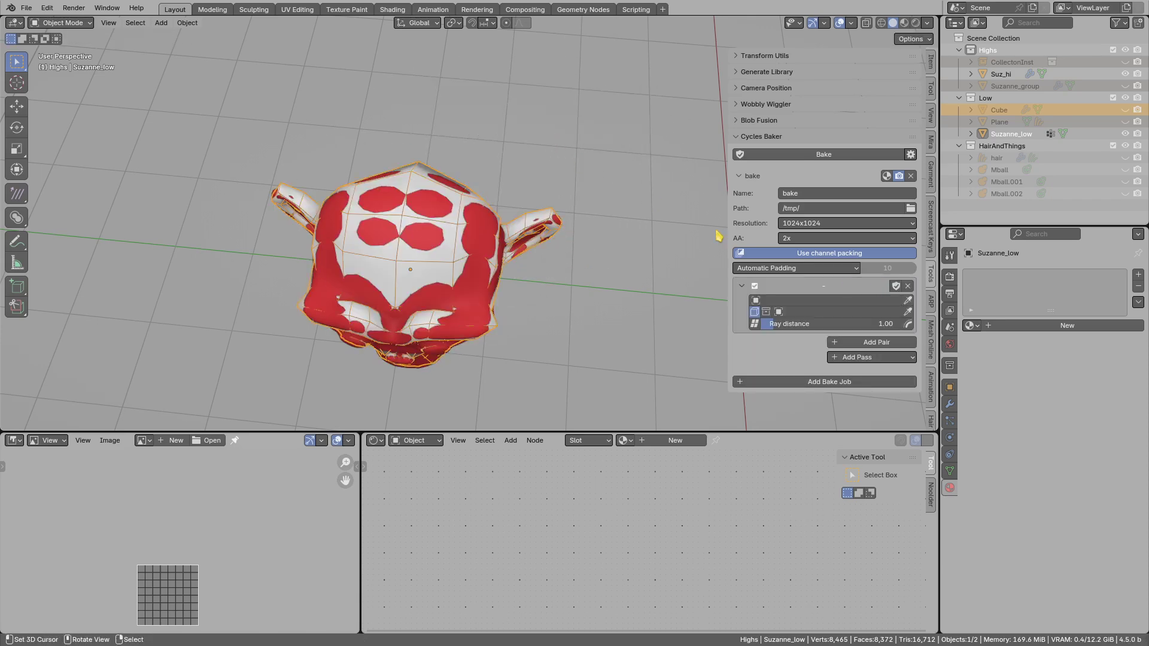
left_click(908, 301)
right_click(496, 240)
key("h")
key("ctrl+z")
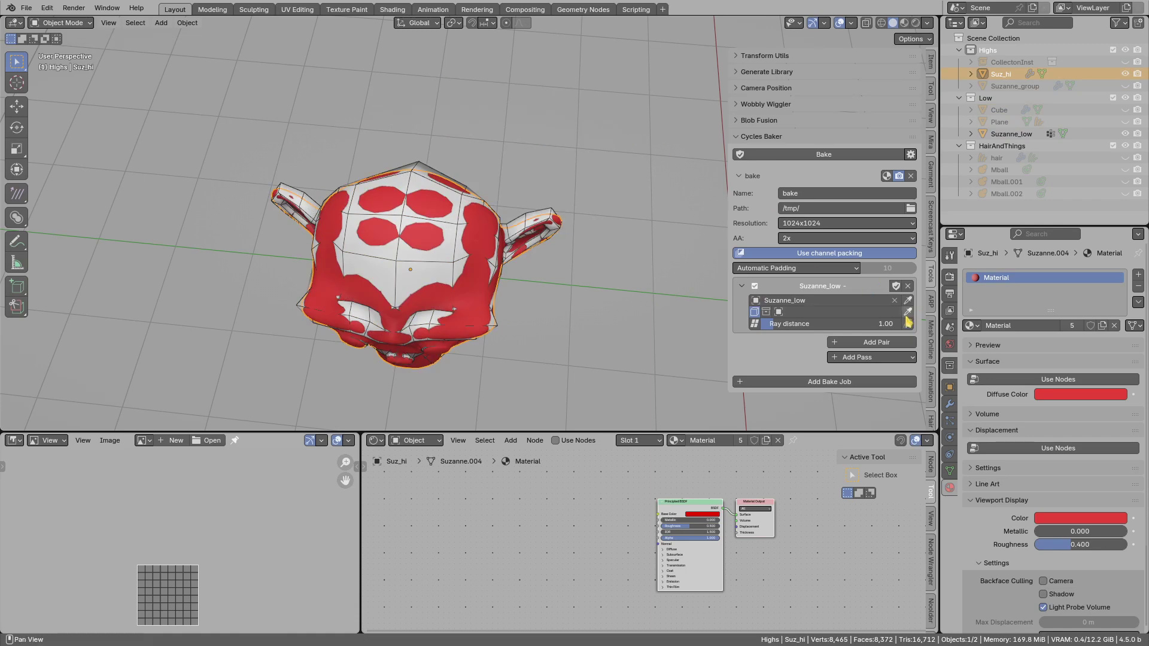
- Add Diffuse Color, Normal and Curvature (GeoNodes) passes to the bake job and run the bake
left_click(844, 357)
left_click(862, 371)
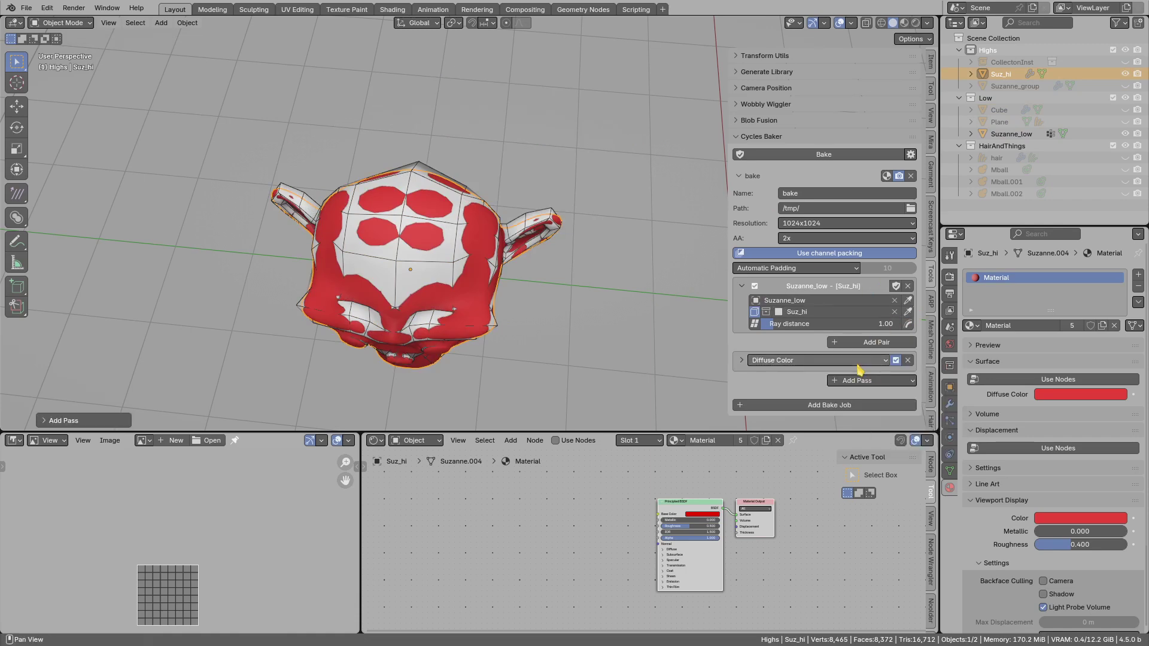
left_click(855, 381)
left_click(865, 434)
left_click(864, 404)
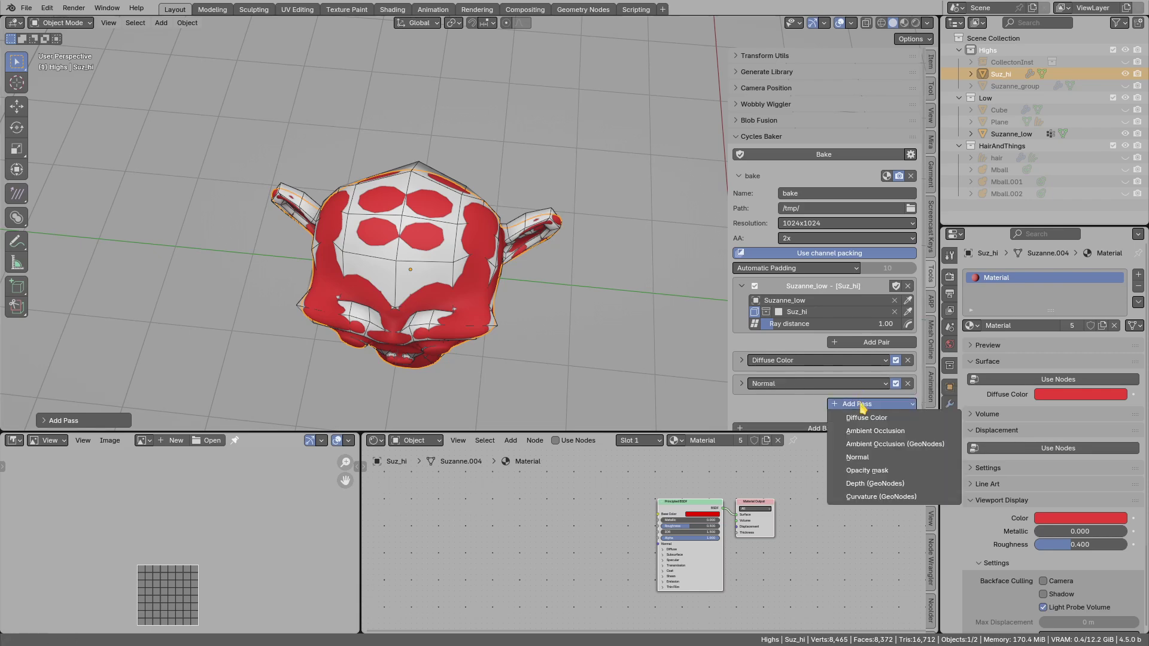
left_click(864, 500)
left_click(850, 155)
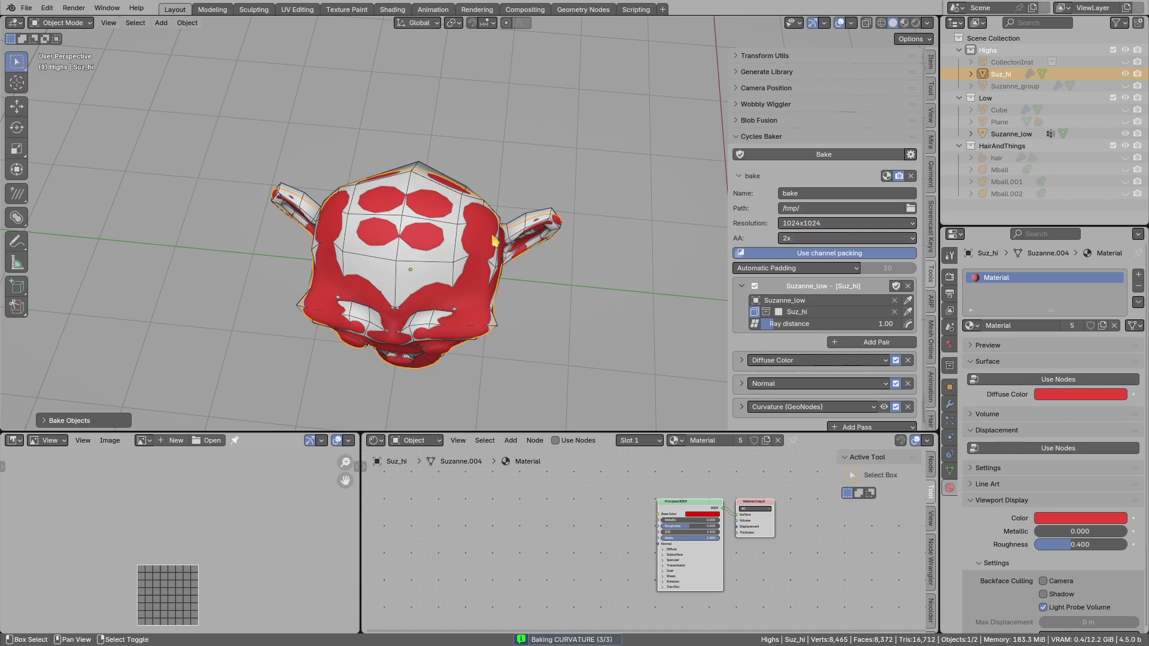
- Move Suz_hi clear of the low-poly head and apply the baked material to Suzanne_low for comparison
middle_click_drag(495, 242, 494, 269, "shift")
key("w")
left_click(588, 298)
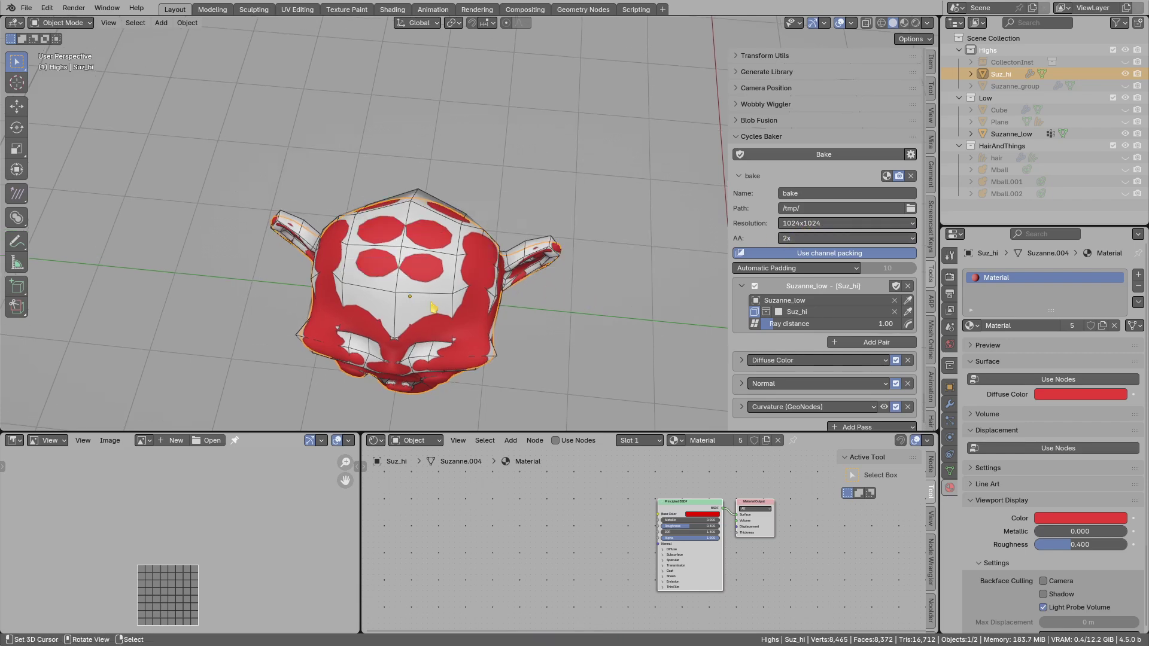
left_click_drag(432, 308, 488, 108)
left_click(442, 258)
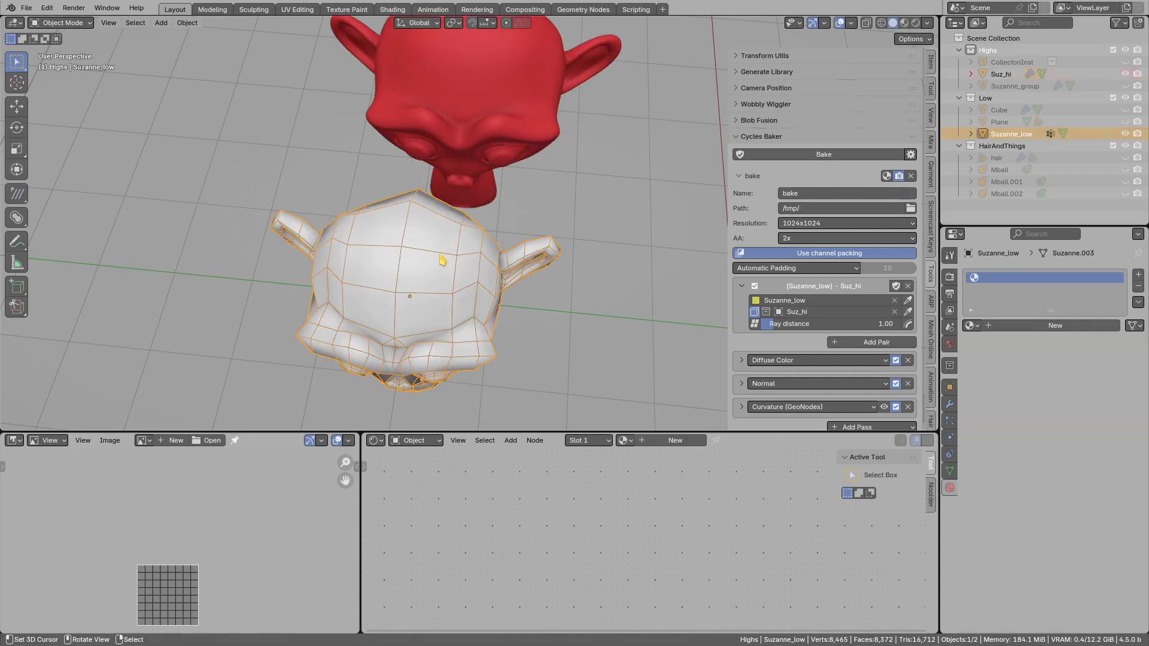
left_click(890, 177)
mouse_move(483, 255)
middle_mouse_down()
mouse_move(478, 221)
mouse_move(474, 249)
middle_mouse_up()
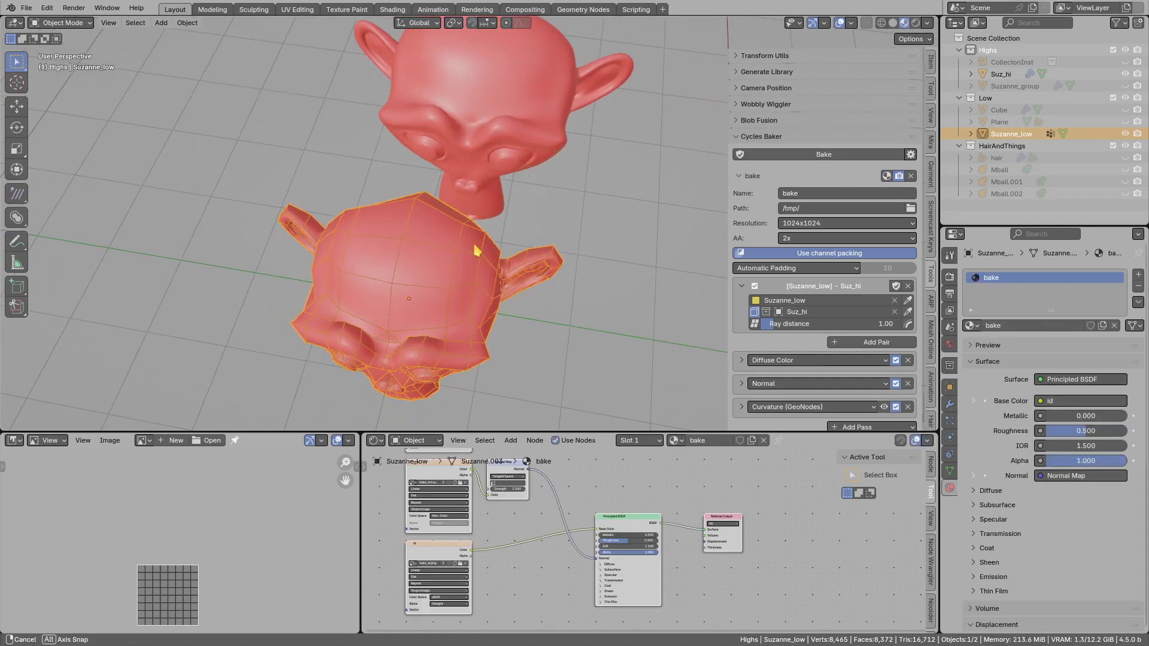
- Move Suz_hi back to its original place over Suzanne_low
left_click(494, 155)
key("shift+s")
left_click(671, 188)
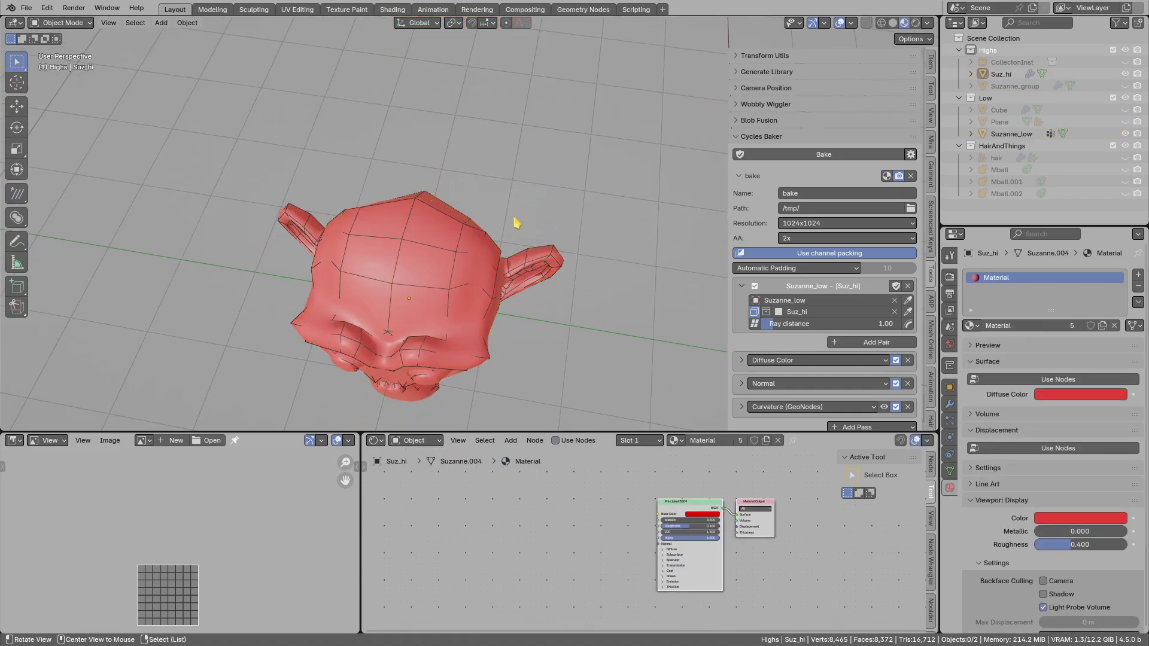
middle_click_drag(514, 224, 398, 259)
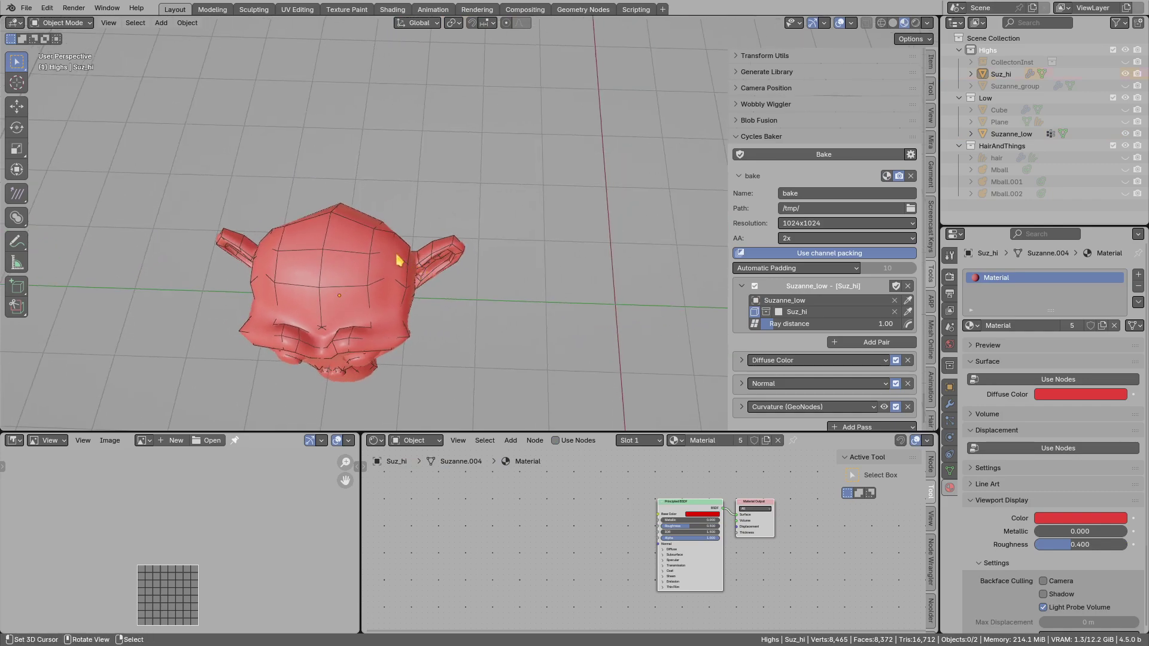
left_click(396, 260)
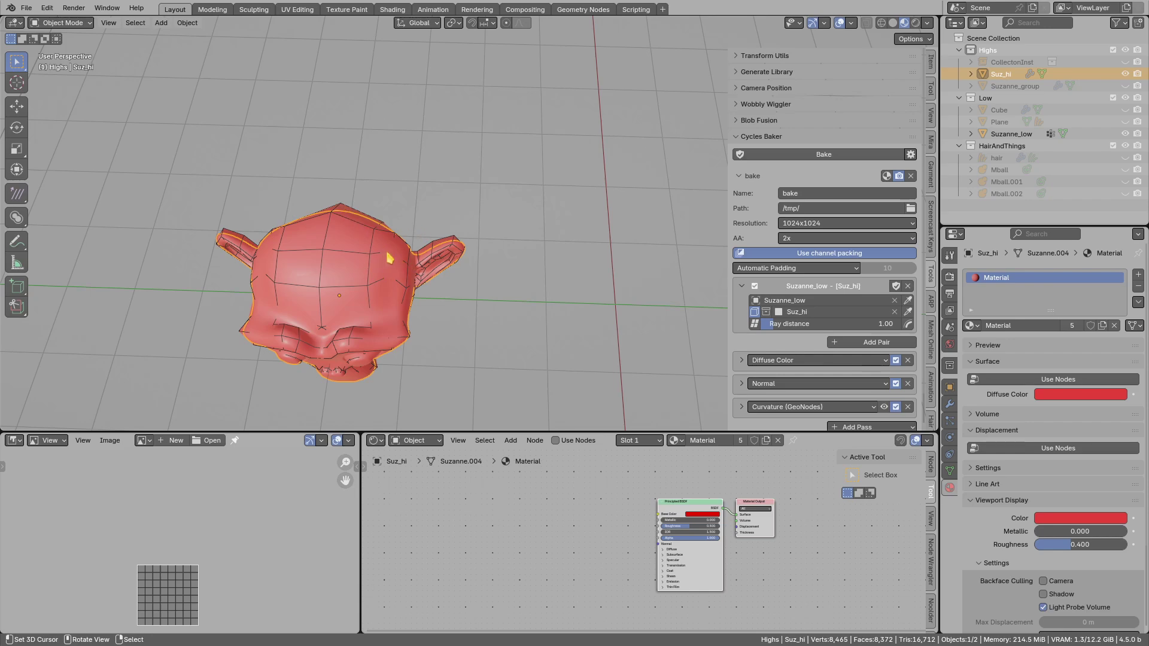
- Unhide all hidden objects and look over the cube and the collection instance behind it
key("alt+h")
left_click(562, 273)
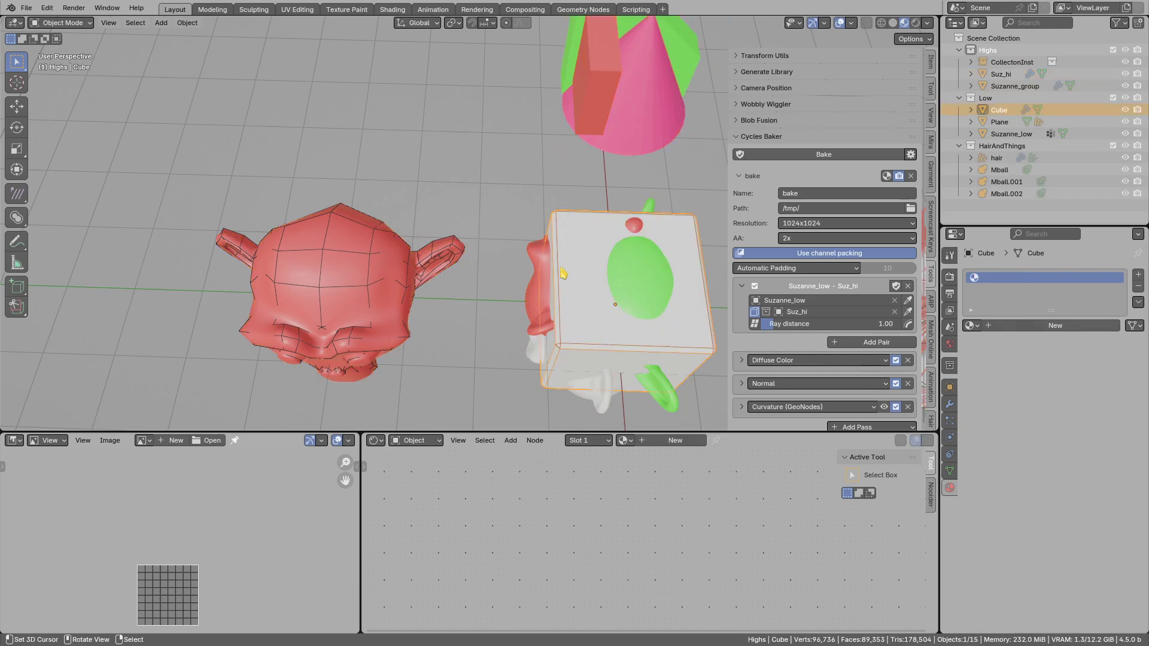
middle_click_drag(562, 273, 593, 251)
right_click(575, 275)
key("g")
right_click(610, 205)
middle_click_drag(610, 204, 513, 116)
left_click(513, 115)
middle_click_drag(580, 249, 489, 223)
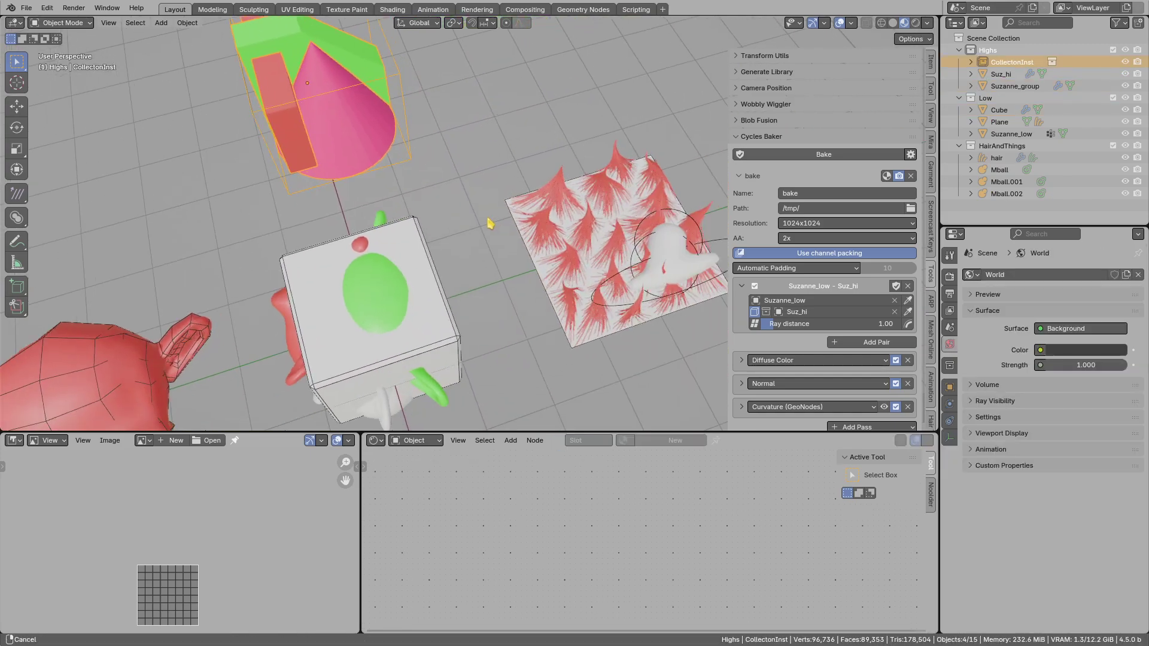
- Examine the hair and metaball objects on the plane
right_click(568, 203)
right_click(640, 227)
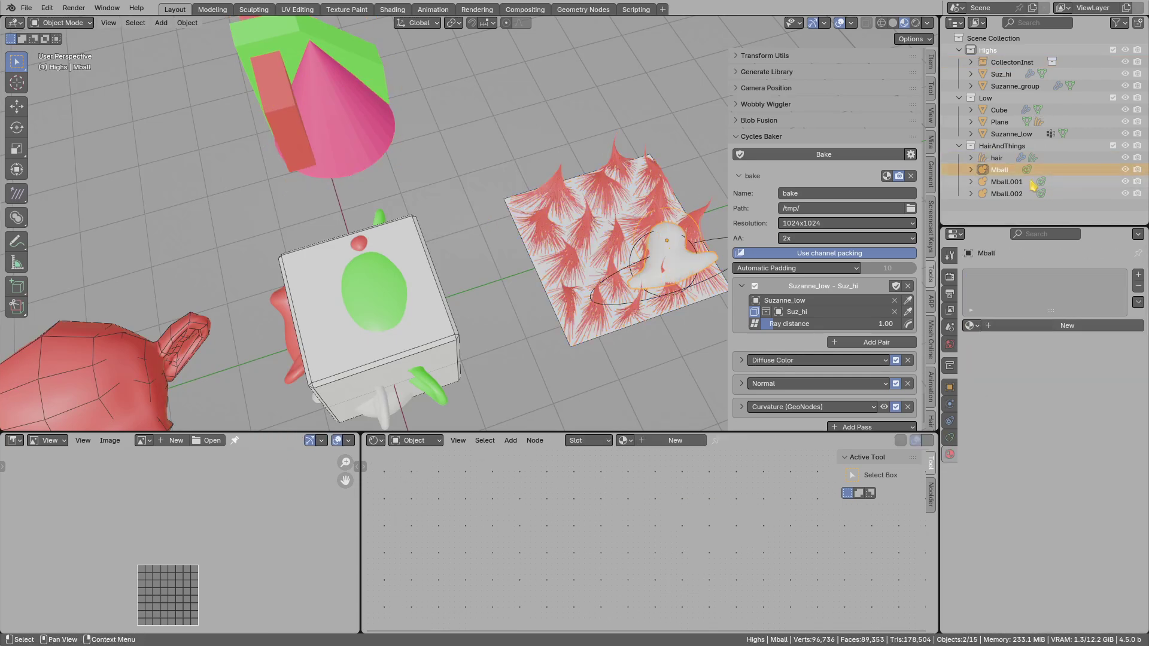
scroll(635, 246, "down", 2)
middle_click_drag(635, 245, 605, 231)
key("alt+a")
scroll(655, 215, "up", 4)
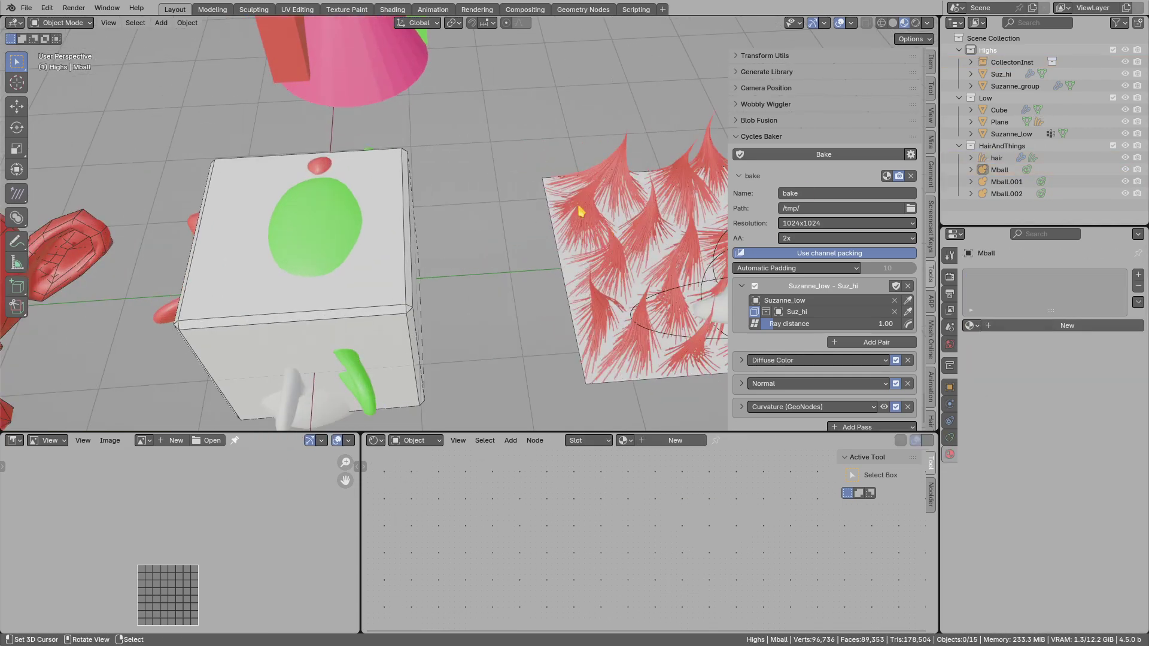
mouse_move(513, 239)
middle_mouse_down("shift")
mouse_move(643, 239)
mouse_move(518, 255)
middle_mouse_up("shift")
right_click(534, 241)
scroll(533, 241, "down", 2)
- Hide the Cube and open the Suzanne_group inside it for editing
right_click(476, 222)
key("g")
right_click(539, 224)
right_click(532, 224)
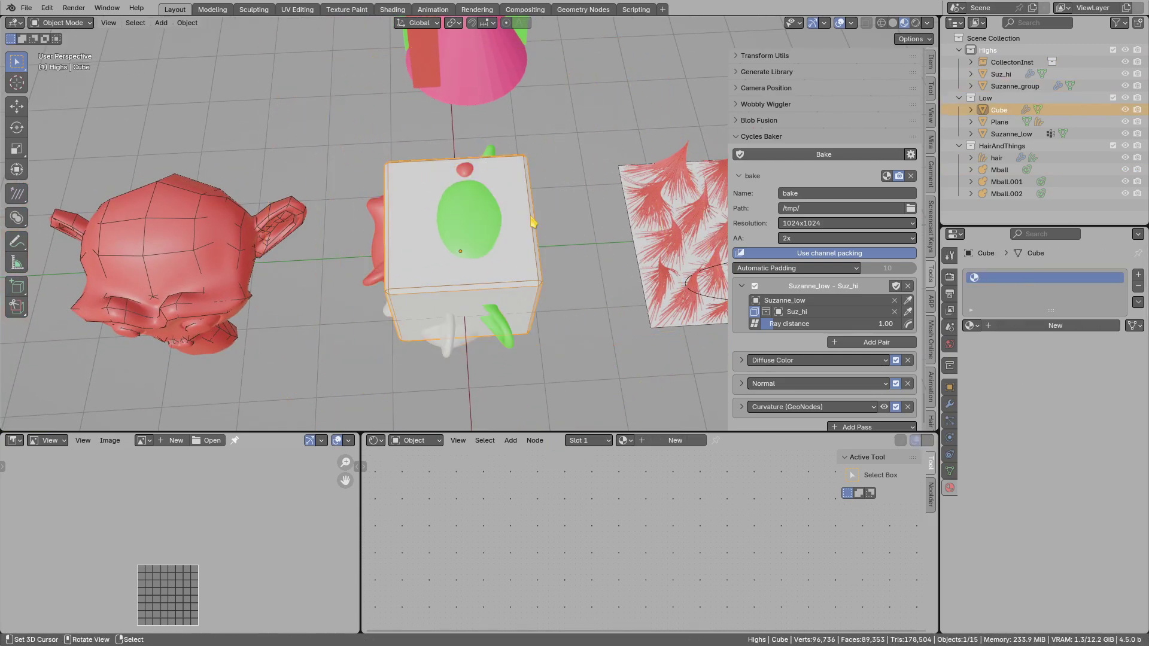
key("h")
right_click(490, 219)
key("ctrl+g")
- Rotate the green Suzanne head inside the group and close the group
left_click(562, 178)
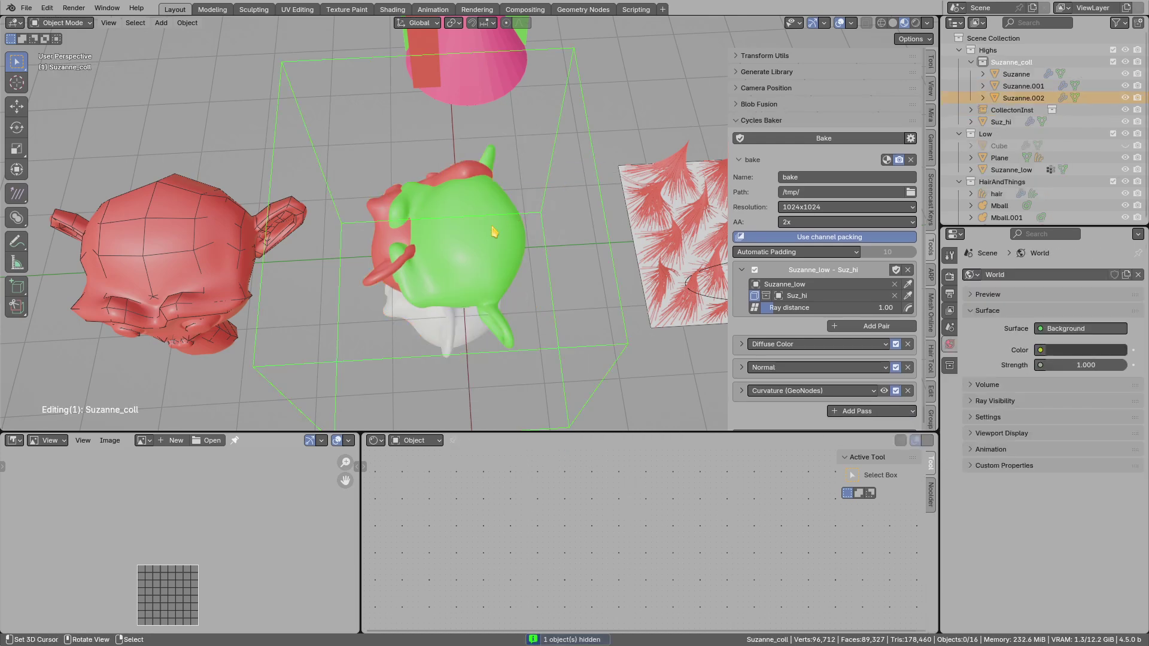
right_click(495, 230)
key("r")
left_click(598, 255)
key("Tab")
- Unhide the Cube around the Suzanne group and select it
left_click(492, 215)
key("alt+h")
left_click(492, 219)
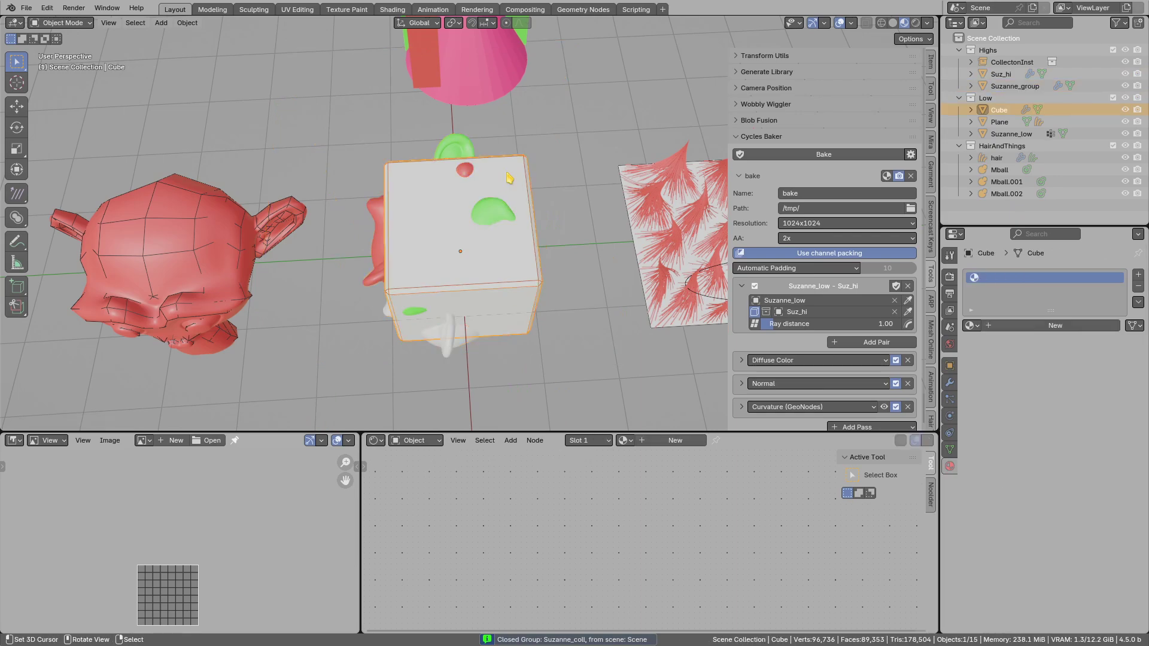
- Add a second bake pair with Cube as the low-poly object and Suzanne_group as the high-poly object
scroll(812, 346, "down", 2)
left_click(862, 310)
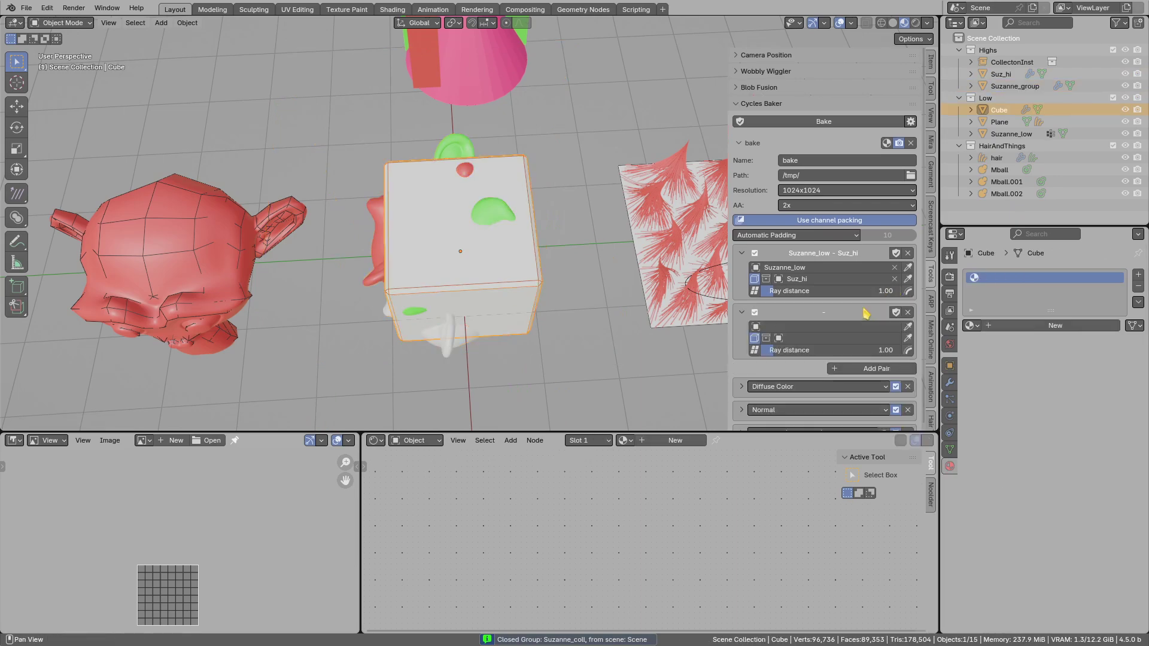
left_click(908, 327)
middle_click_drag(495, 281, 454, 275)
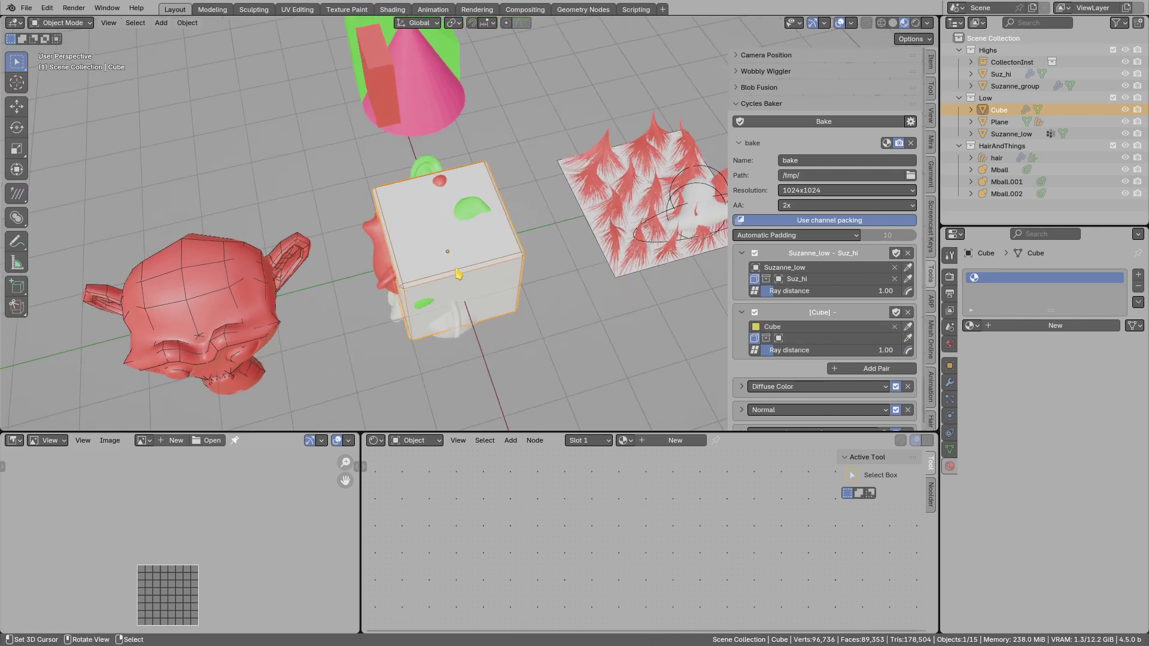
right_click(378, 260)
left_click(838, 338)
- Add a third bake pair with Plane as the low-poly object
left_click(649, 275)
left_click(879, 370)
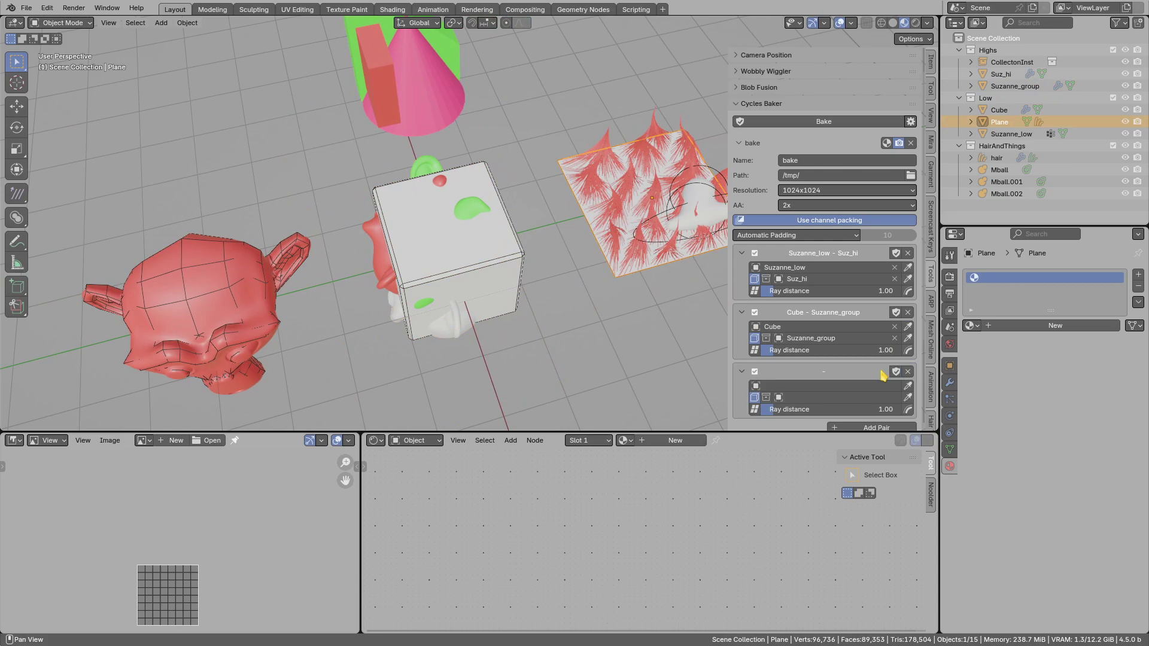
left_click(908, 386)
left_click(638, 257)
- Hide and show the HairAndThings collection to check which objects over the plane it contains
scroll(601, 274, "up", 4)
scroll(571, 265, "up", 2)
mouse_move(598, 270)
middle_mouse_down("shift")
mouse_move(572, 266)
mouse_move(590, 268)
middle_mouse_up("shift")
left_click(1065, 146)
left_click(1128, 146)
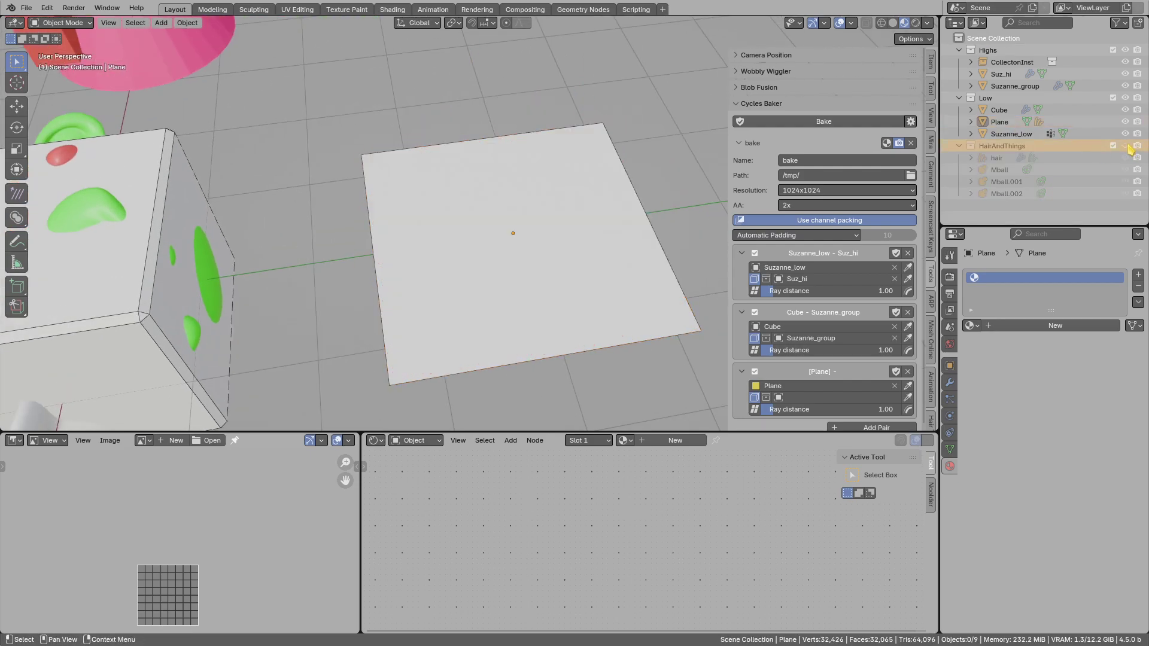
left_click(1128, 146)
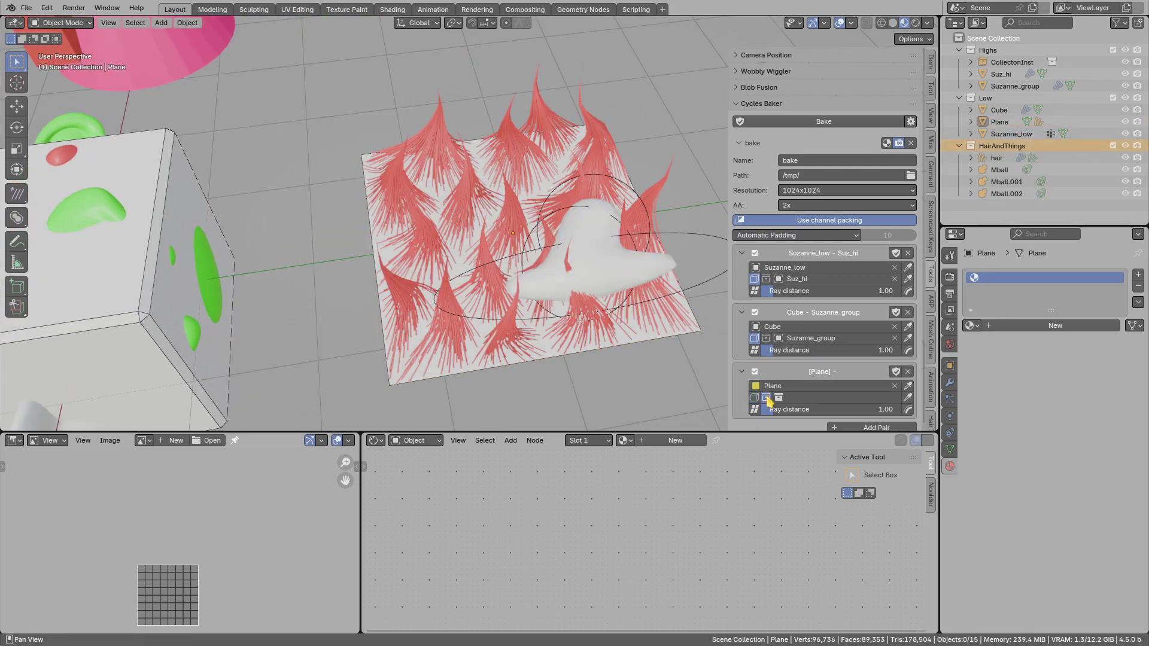
- Use a collection as the third pair's high-poly source and assign HairAndThings to it
left_click(908, 397)
left_click(1012, 147)
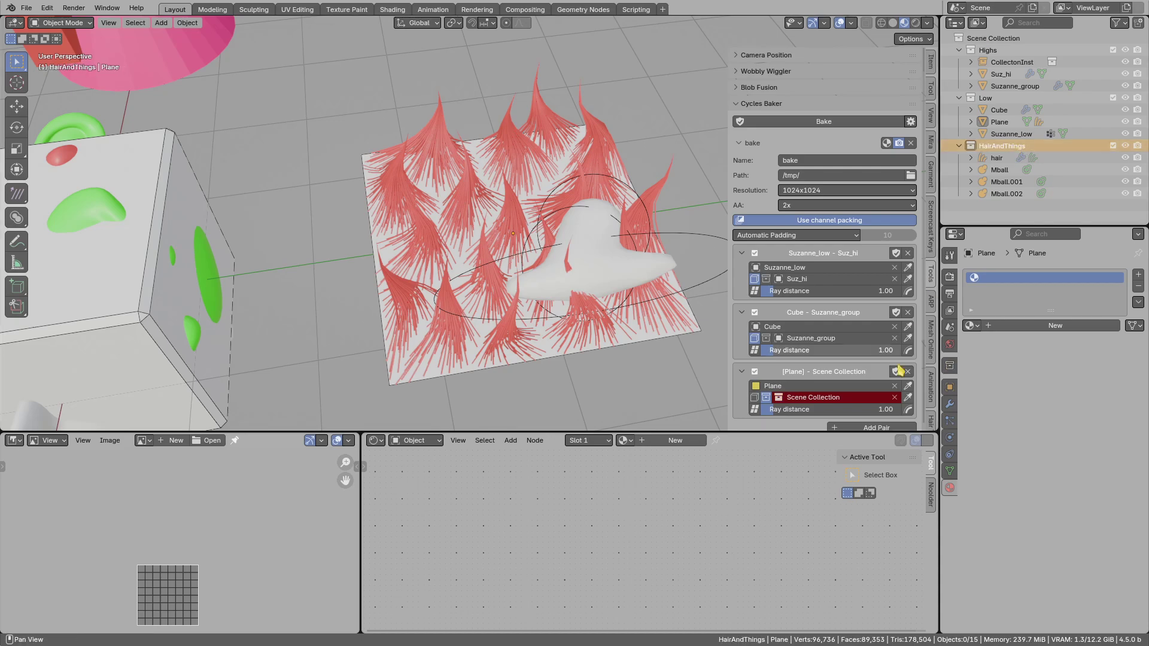
left_click(911, 399)
middle_click_drag(642, 384, 505, 300)
scroll(547, 164, "up", 1)
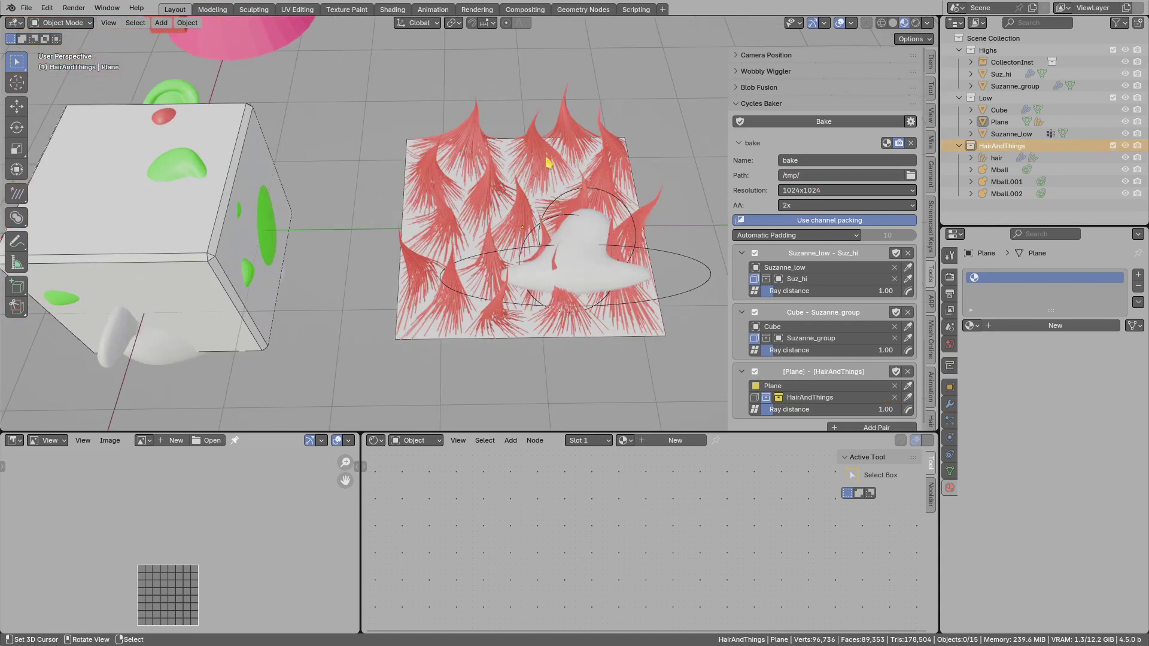
- Add an Opacity mask pass to the bake job and bake all three pairs
scroll(880, 383, "down", 5)
left_click(866, 394)
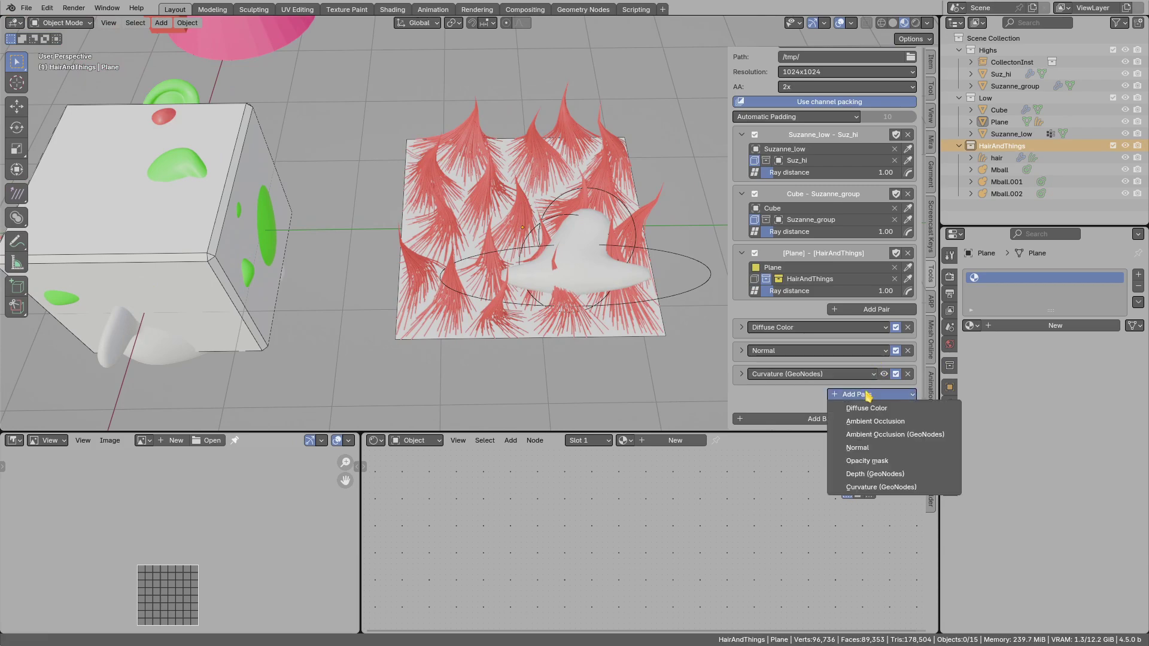
left_click(856, 470)
scroll(861, 156, "up", 4)
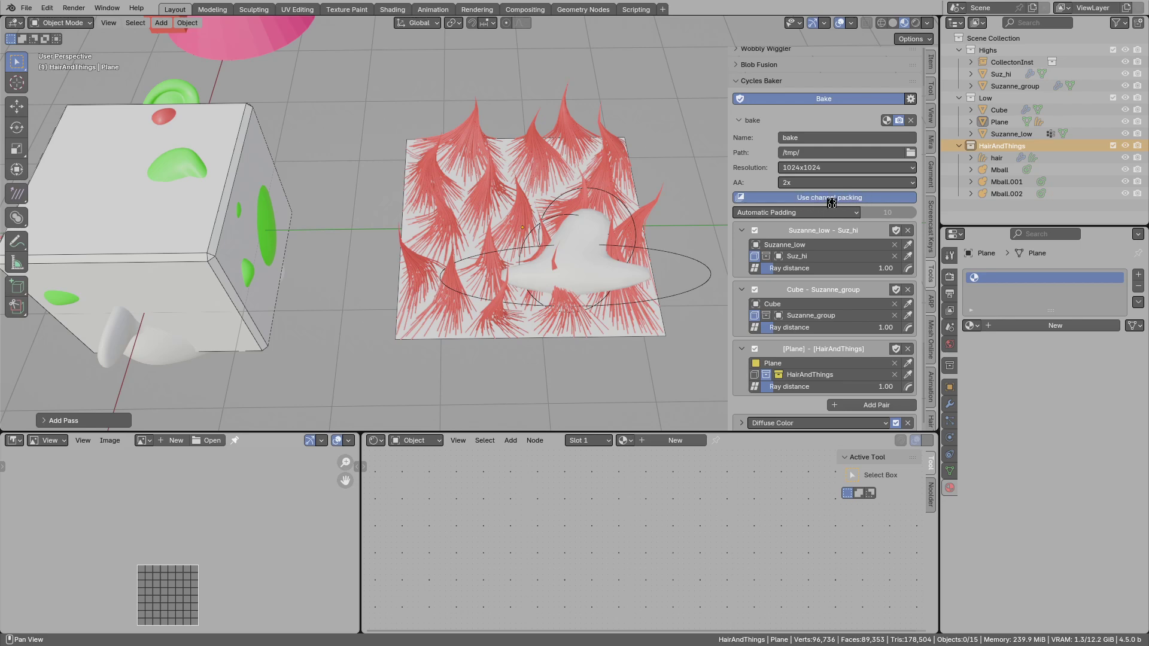
middle_click_drag(561, 238, 558, 257)
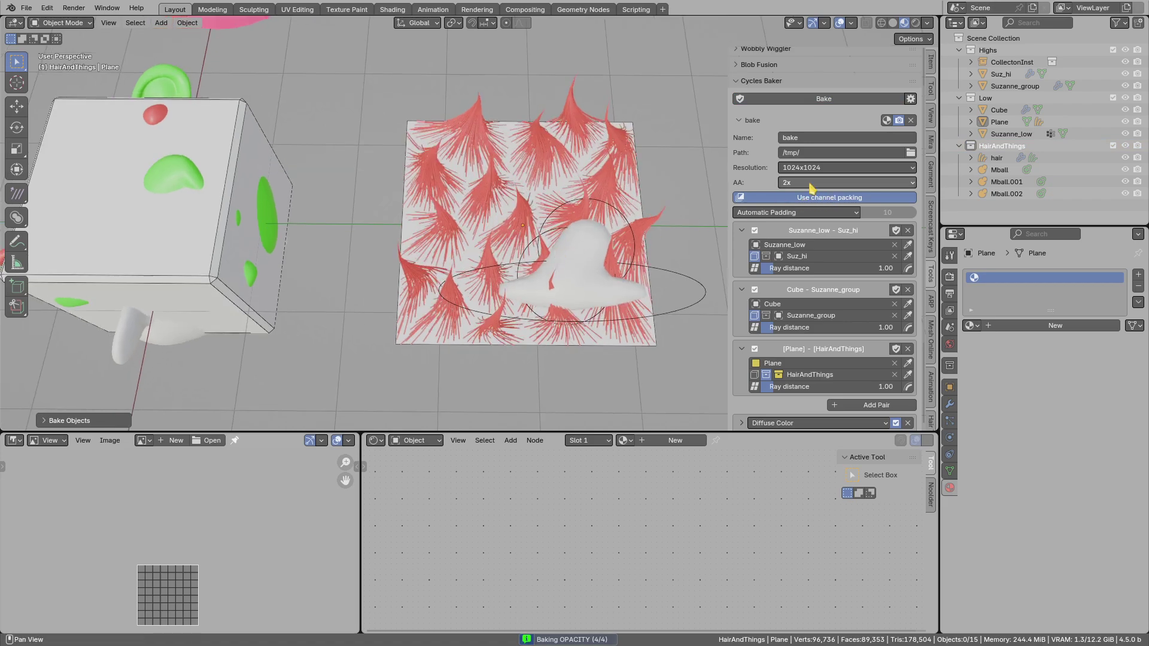
- Apply the baked material to the low-poly objects and inspect the hair over the plane up close
left_click(887, 120)
left_click(509, 217)
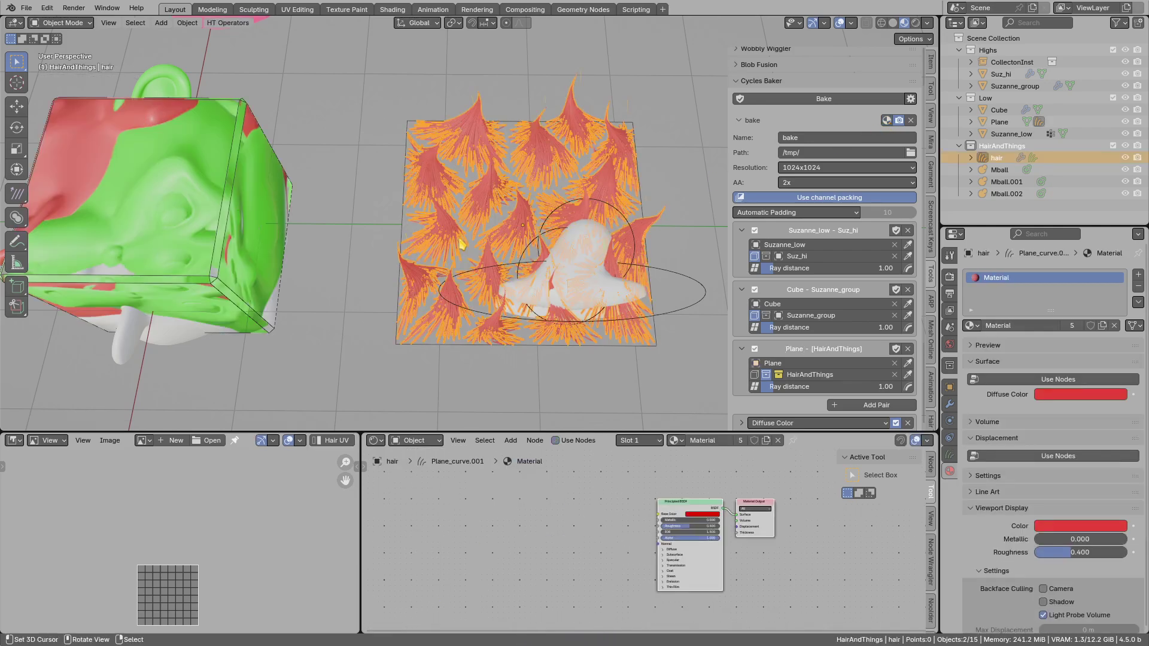
left_click(533, 326)
middle_click_drag(498, 484, 527, 569)
scroll(561, 245, "up", 2)
left_click(546, 222)
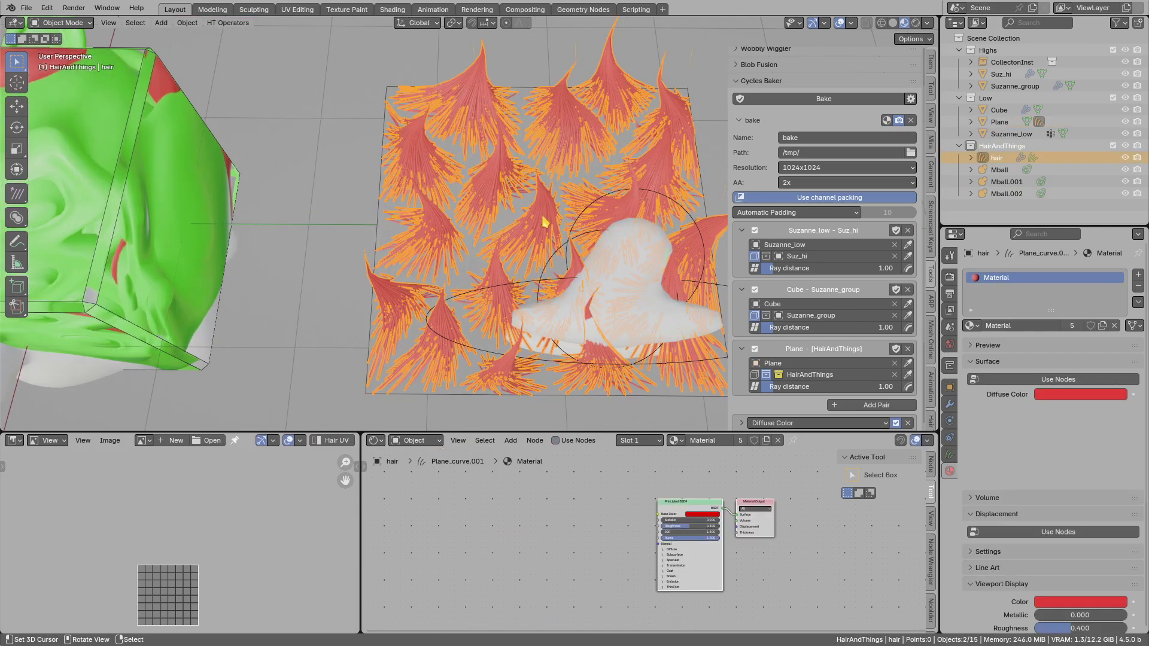
- Hide the HairAndThings collection to examine the plane's baked hair, and check the anti-aliasing options, choosing 2x
left_click(1125, 146)
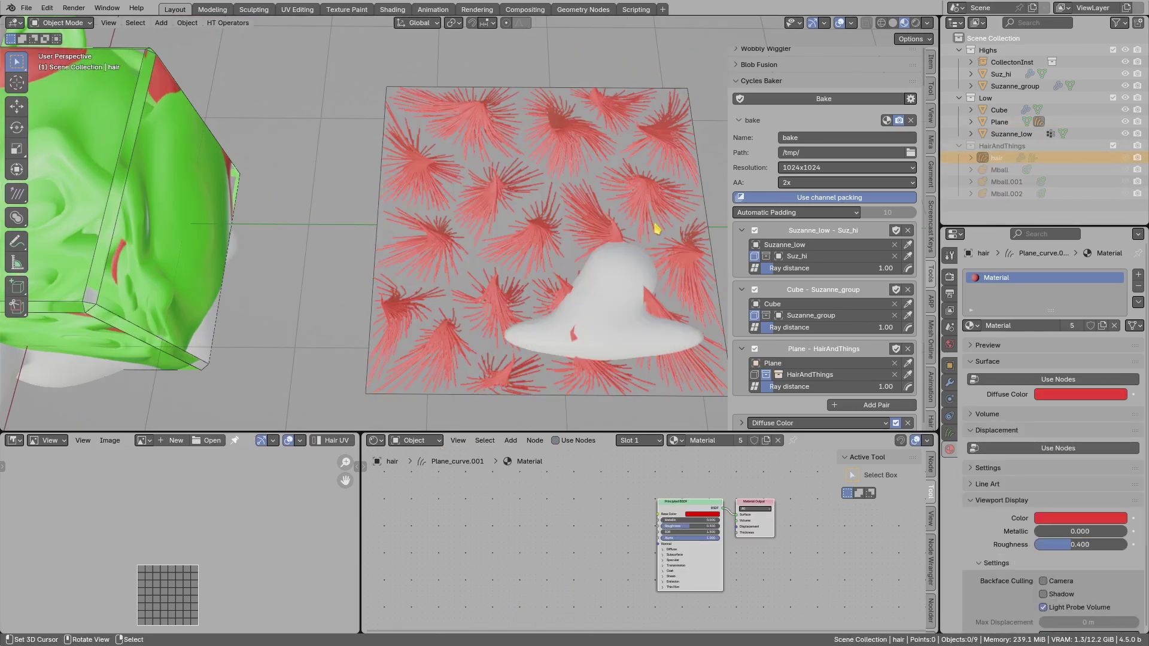
scroll(627, 238, "up", 3)
middle_click_drag(628, 238, 571, 241)
left_click(808, 183)
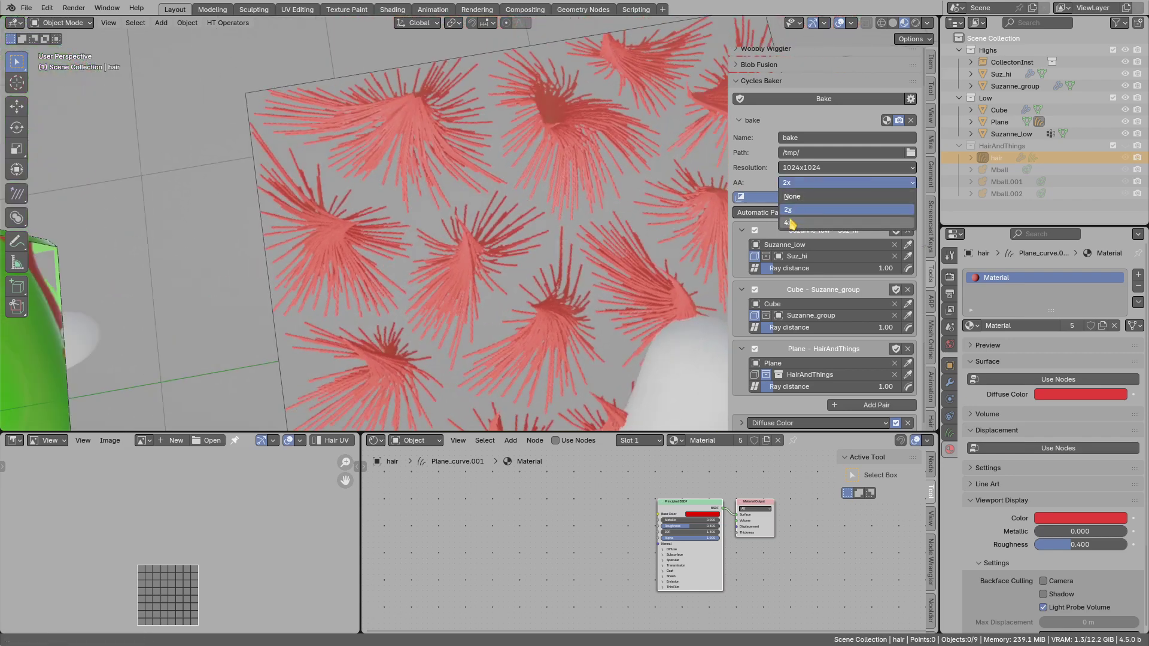
left_click(810, 211)
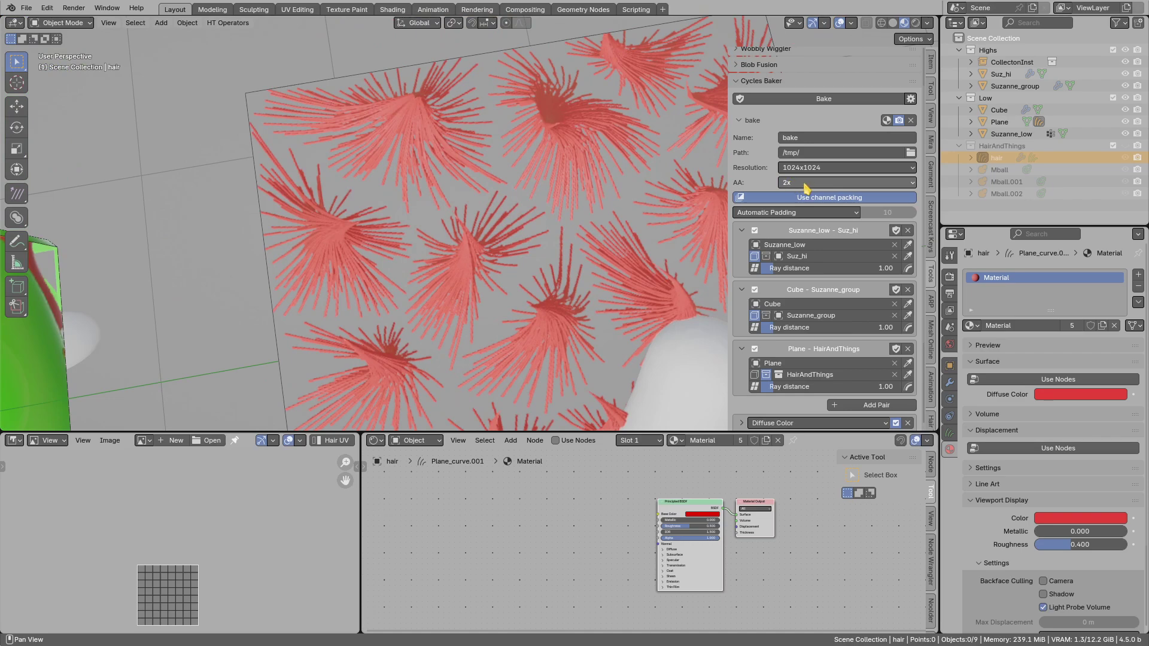
- Show the HairAndThings collection over the baked plane again
left_click(1126, 147)
scroll(634, 221, "down", 5)
middle_click_drag(634, 221, 604, 201)
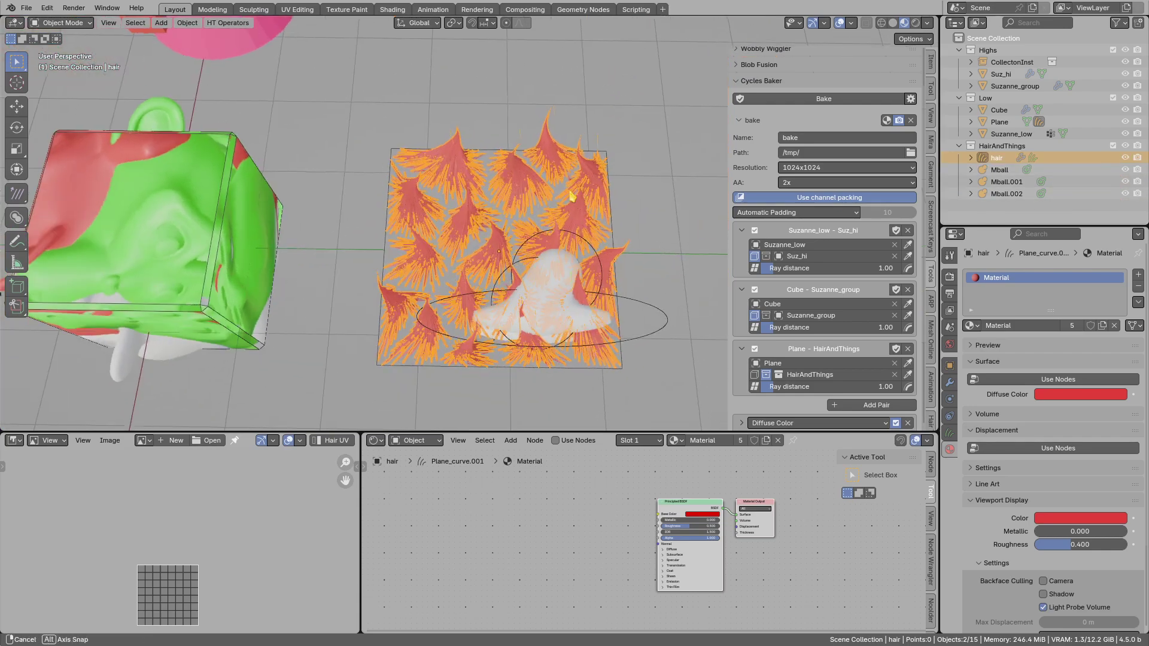
- Deselect everything, enlarge the lower editors, and open the CyclesBaker_ChannelMixing tree in the Texture Channel Mixing editor
key("alt+a")
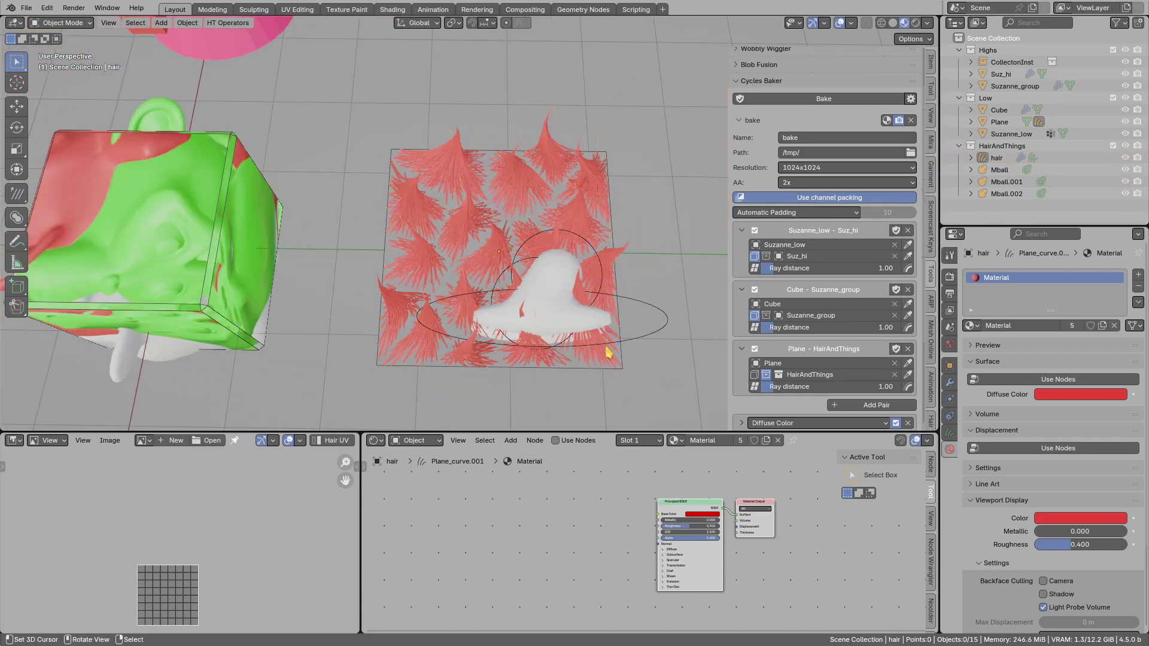
left_click_drag(549, 432, 550, 349)
left_click(376, 357)
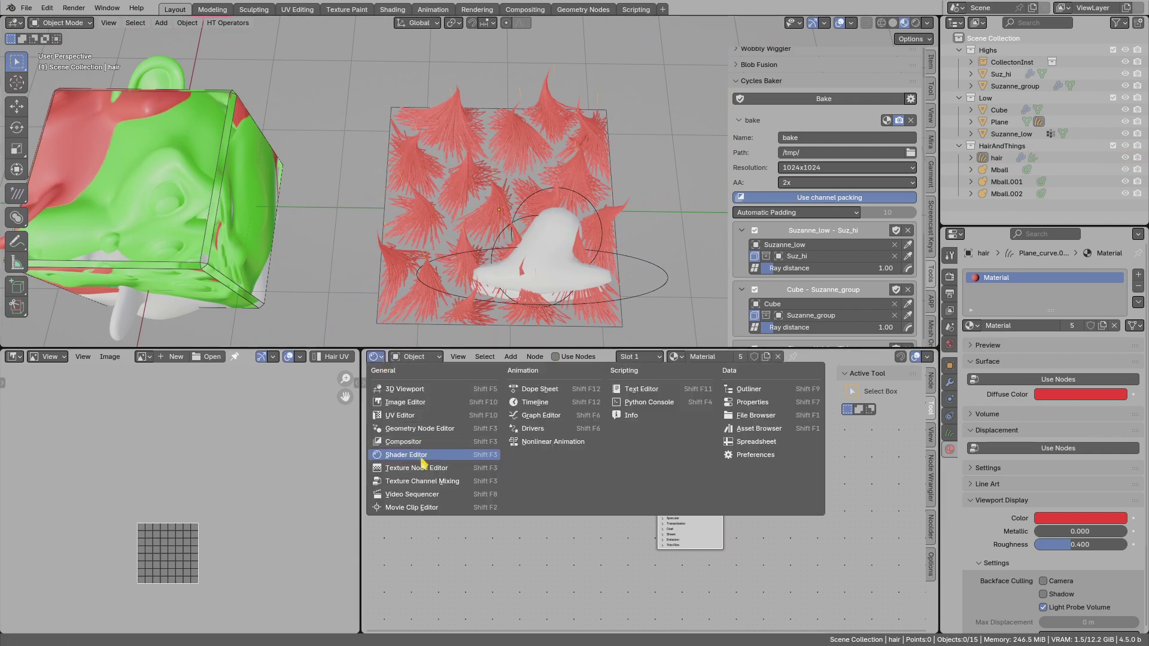
left_click(419, 483)
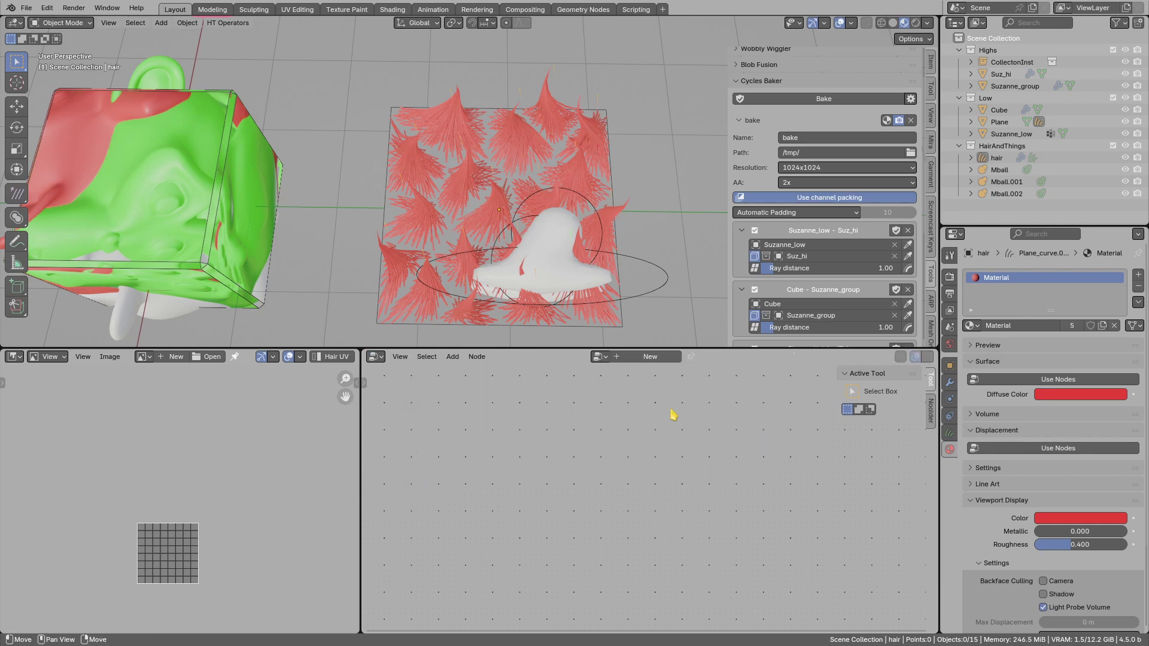
left_click(600, 357)
left_click(652, 377)
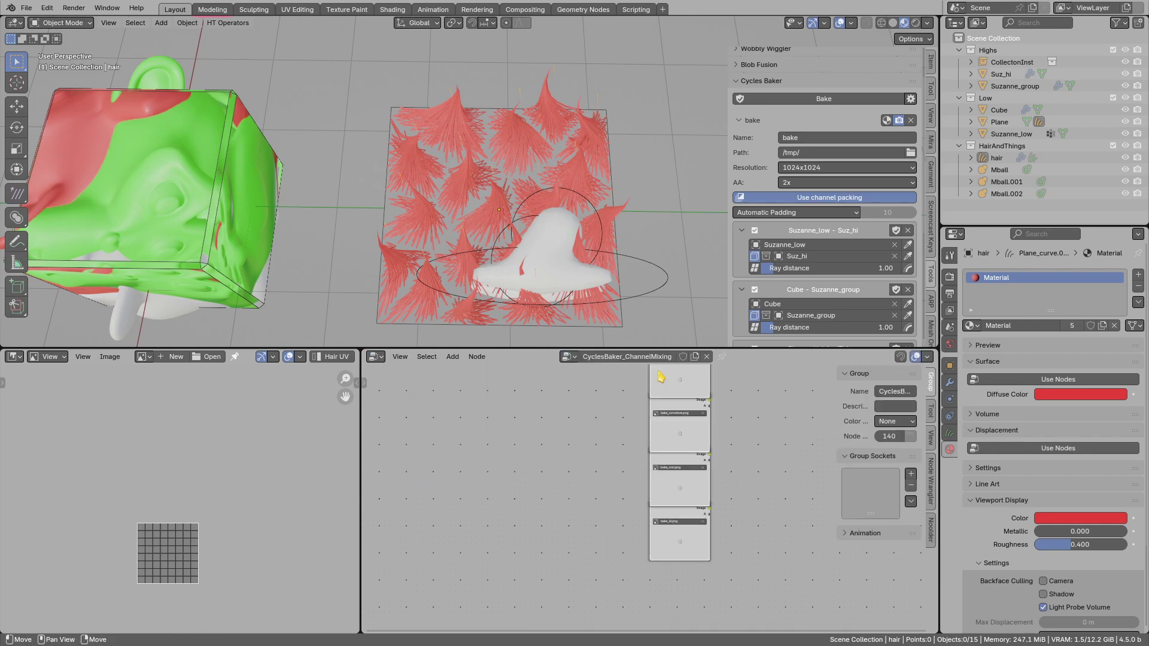
- Add a Combine RGBA node and an Output Texture node beside the baked input textures
scroll(606, 424, "up", 5)
key("shift+a")
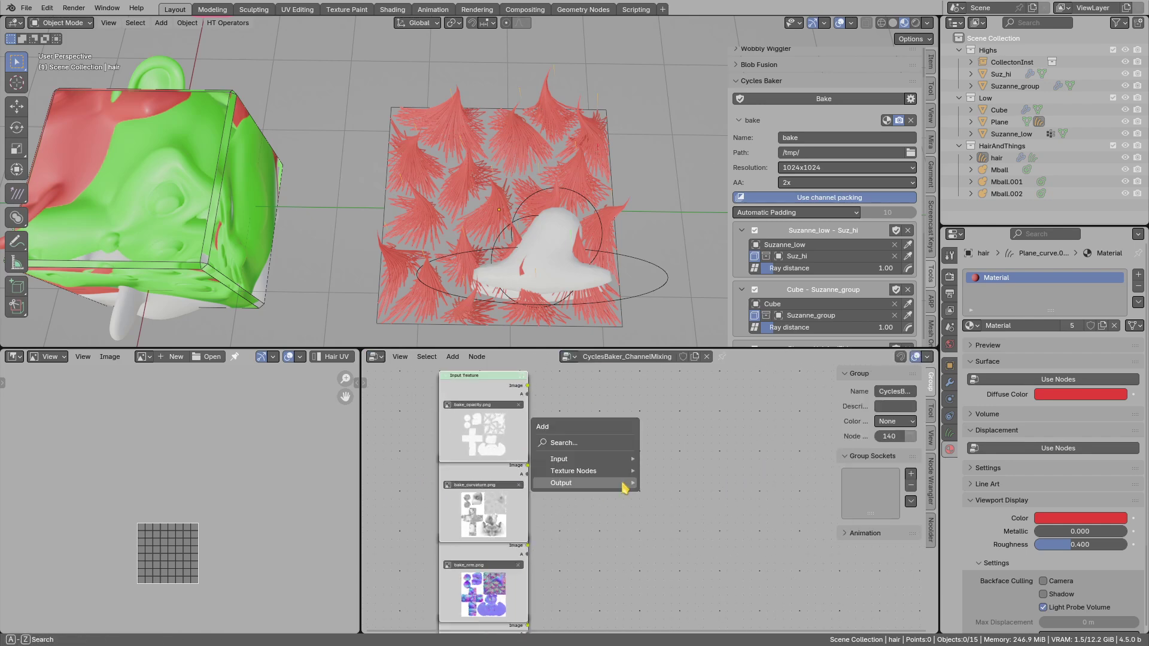
mouse_move(623, 472)
left_click(675, 506)
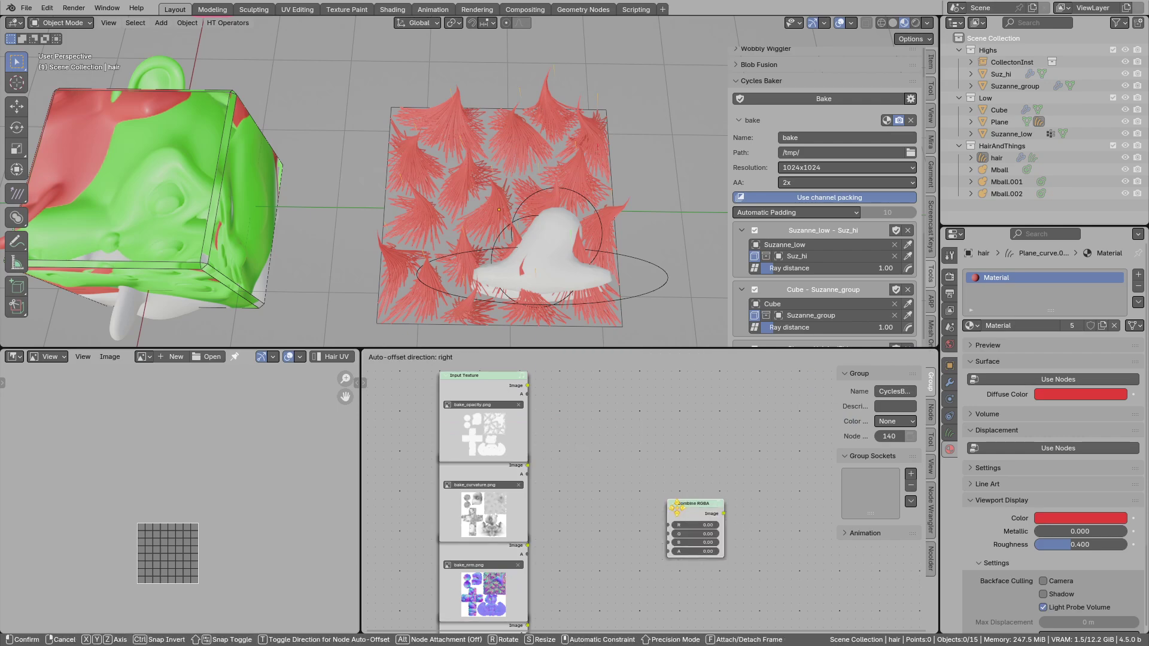
left_click(655, 472)
key("shift+a")
mouse_move(715, 466)
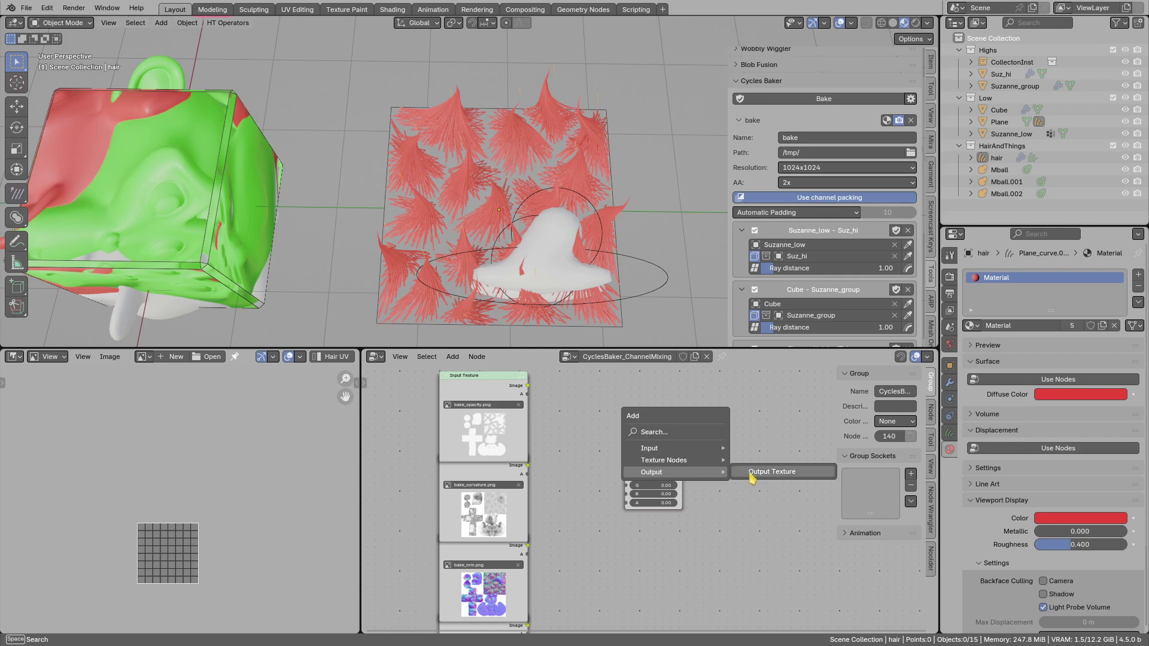
left_click(756, 471)
left_click(739, 471)
- Link Combine RGBA to the Output Texture, with bake_opacity.png feeding its A input and bake_curvature.png its R input
left_click_drag(682, 465, 712, 496)
scroll(547, 402, "up", 1)
left_click_drag(524, 405, 546, 417)
left_click_drag(648, 553, 648, 554)
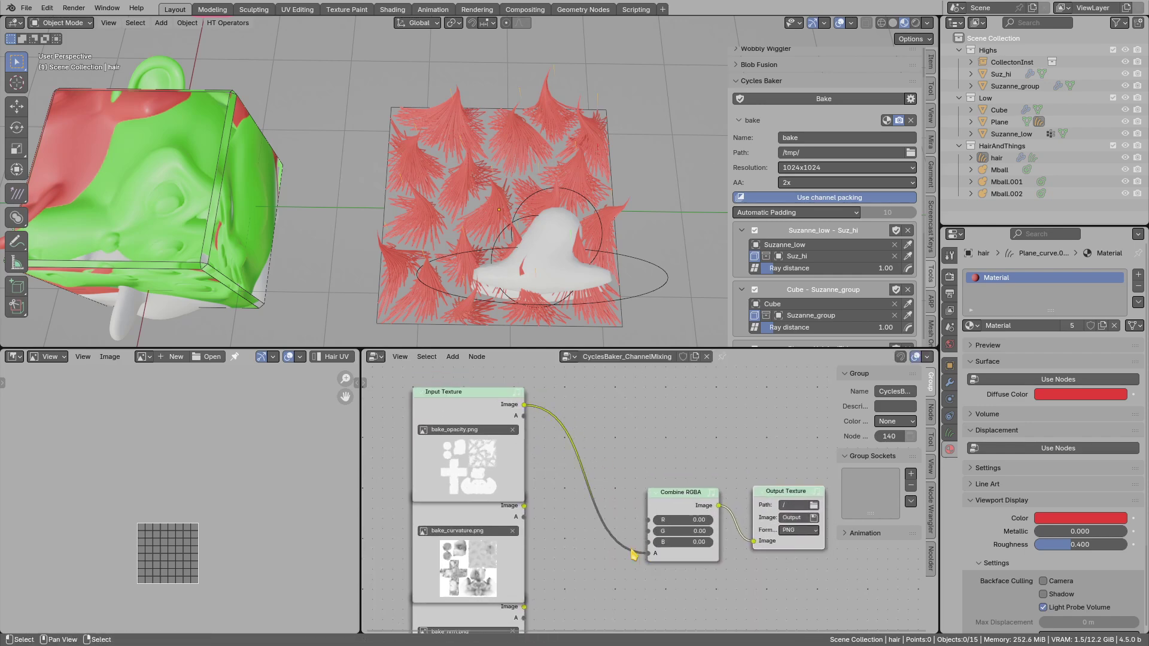
middle_click_drag(617, 558, 620, 502)
scroll(620, 502, "up", 1)
left_click_drag(508, 438, 663, 458)
- Name the Output Texture node's image AAA
middle_click_drag(722, 456, 692, 509)
scroll(578, 463, "up", 6)
left_click(721, 477)
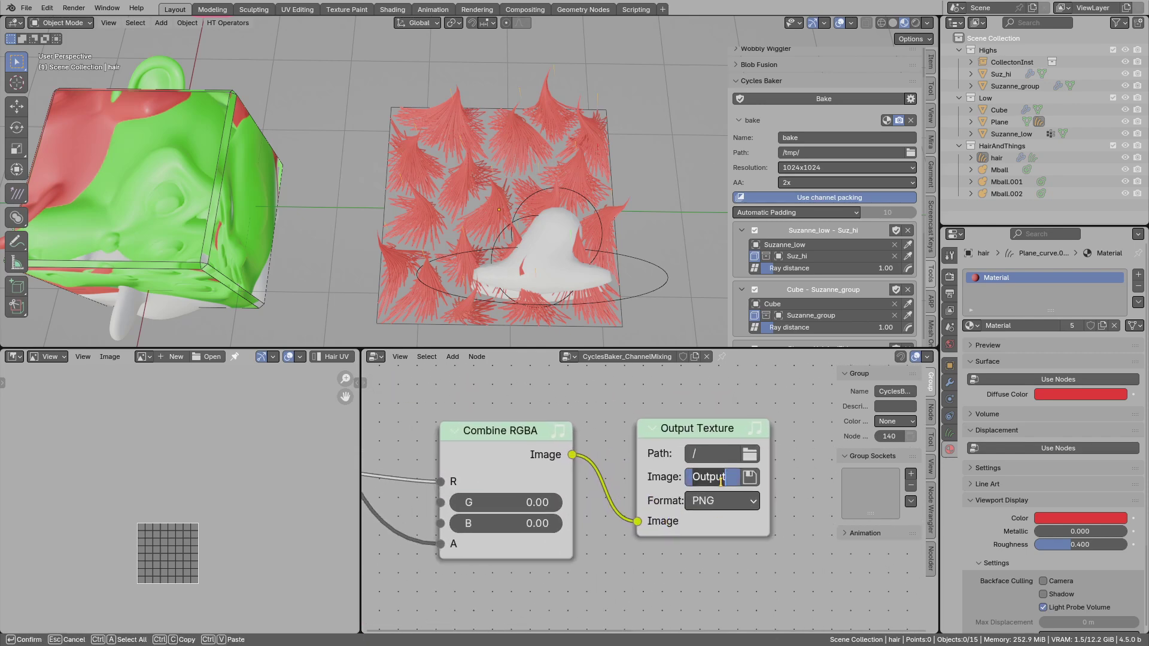
key("Return")
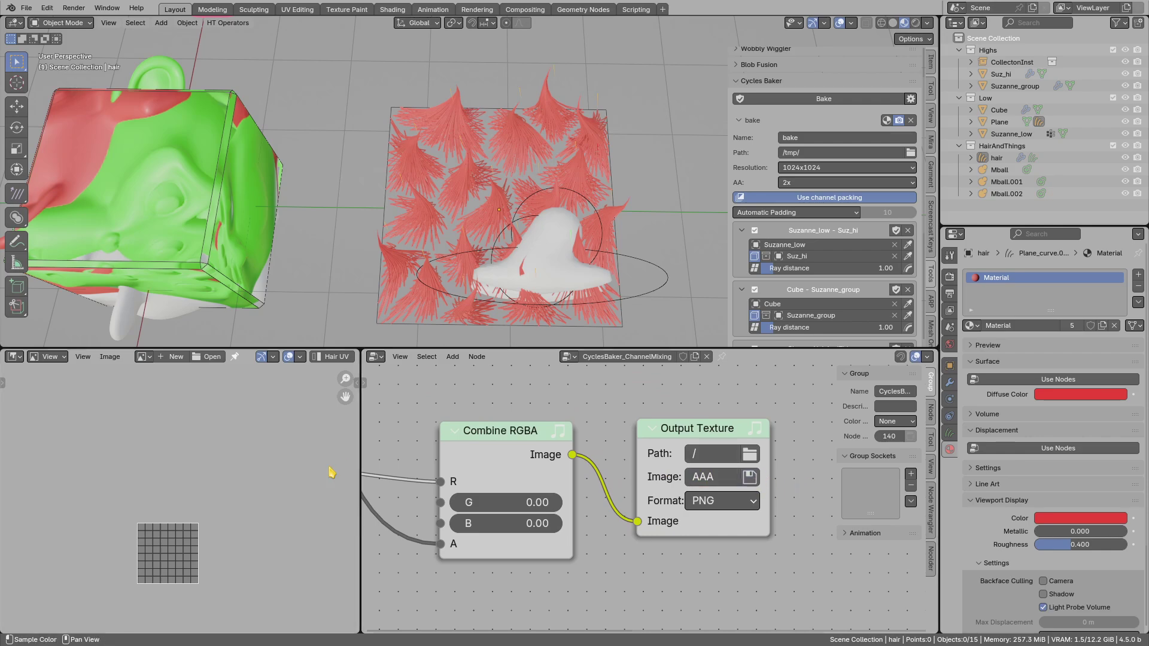
- Display AAA.png in the image editor with Color & Alpha channels and view it enlarged
left_click(141, 357)
left_click(165, 378)
scroll(204, 485, "down", 2)
left_click(345, 358)
left_click(371, 384)
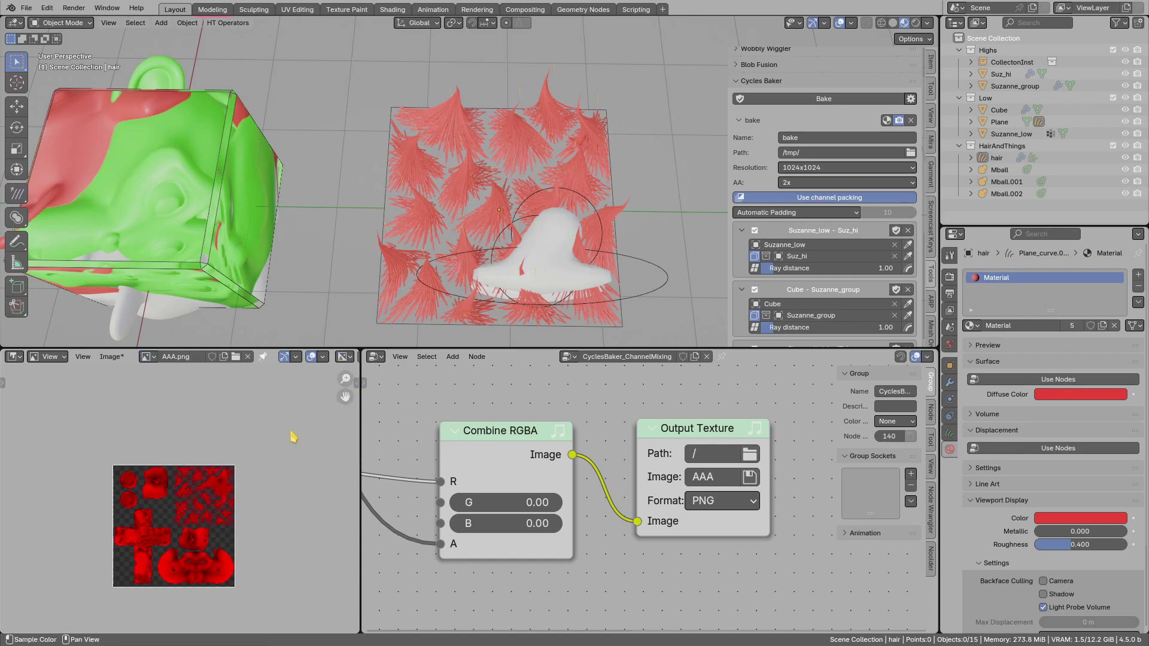
scroll(187, 506, "up", 3)
scroll(281, 449, "down", 1)
- Add a Depth (GeoNodes) pass to the bake job, disable the other four passes, and bake
middle_click_drag(479, 501, 559, 515)
scroll(560, 513, "down", 5)
scroll(553, 500, "down", 1)
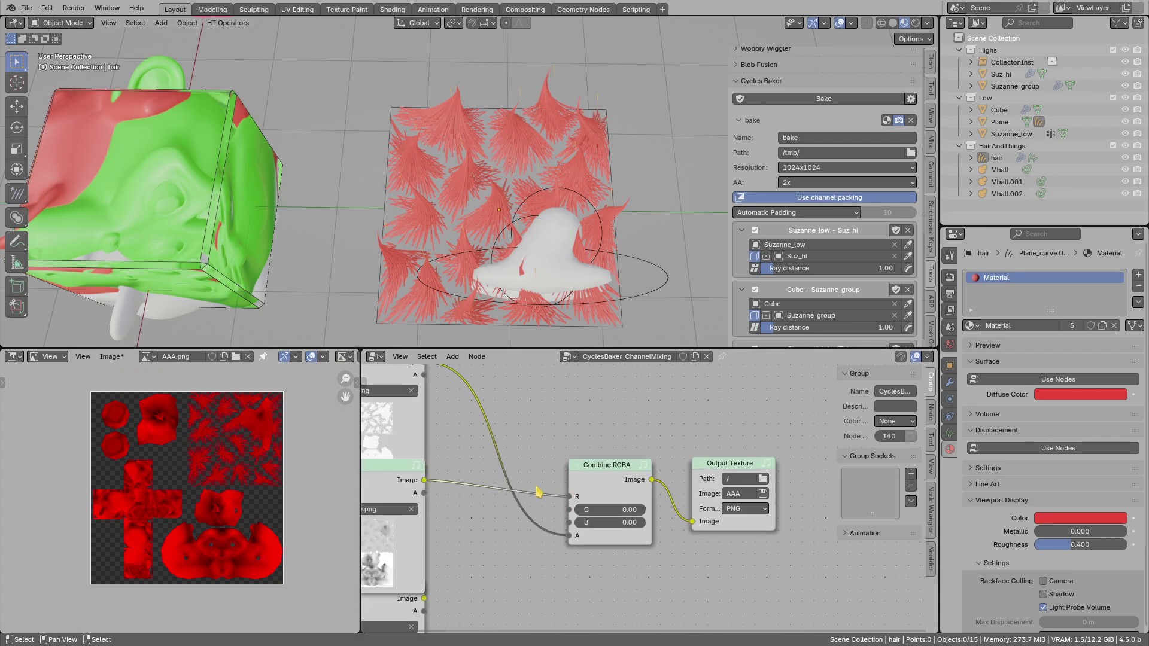
scroll(537, 492, "down", 1)
scroll(860, 309, "down", 8)
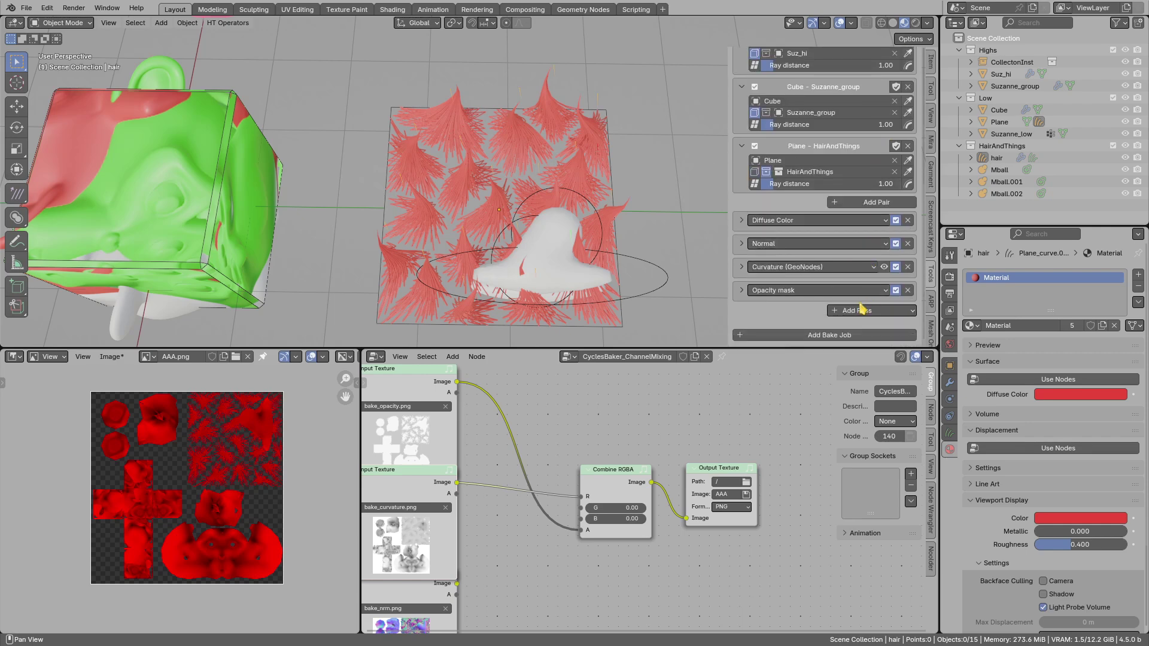
left_click(860, 309)
left_click(878, 392)
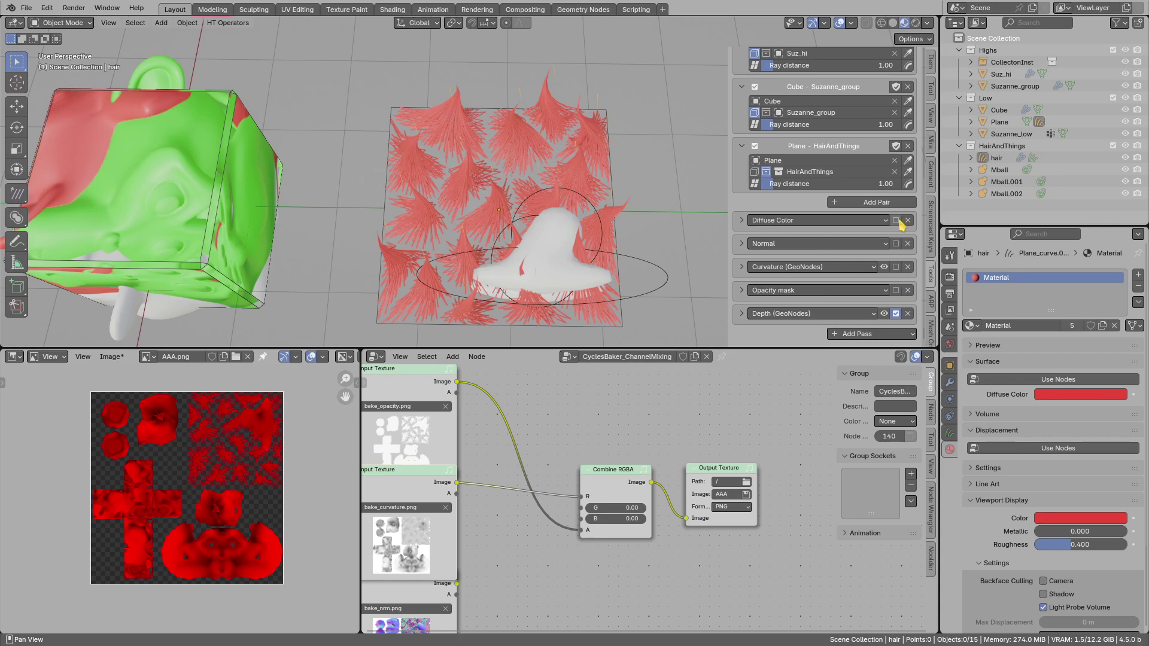
scroll(862, 179, "up", 8)
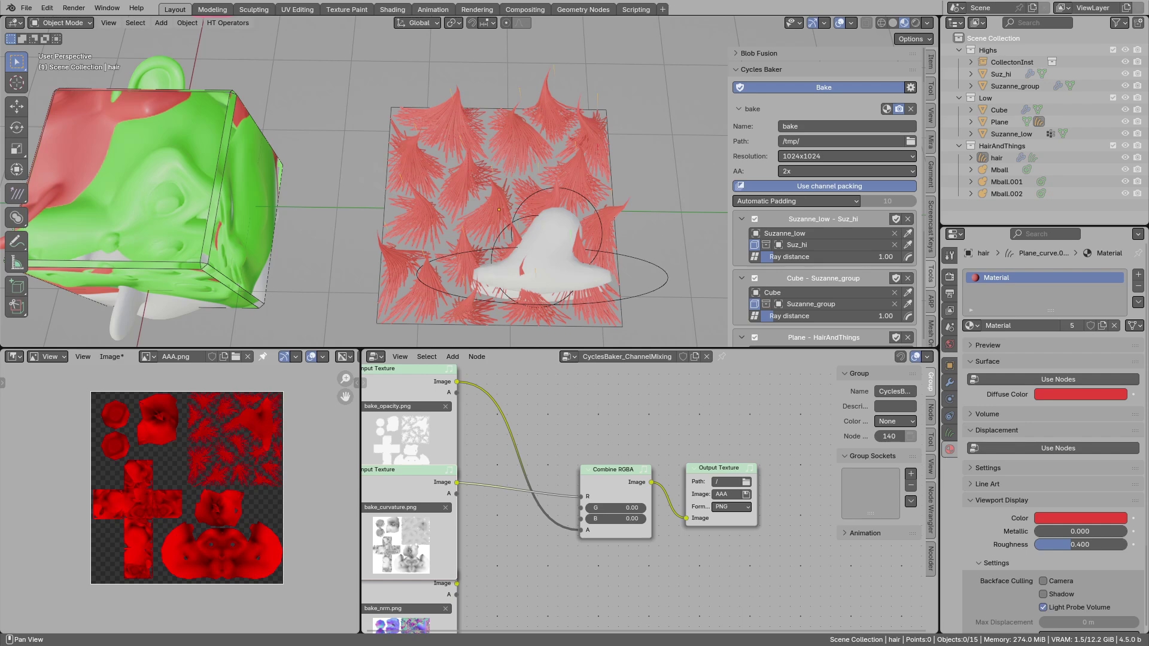
left_click(823, 87)
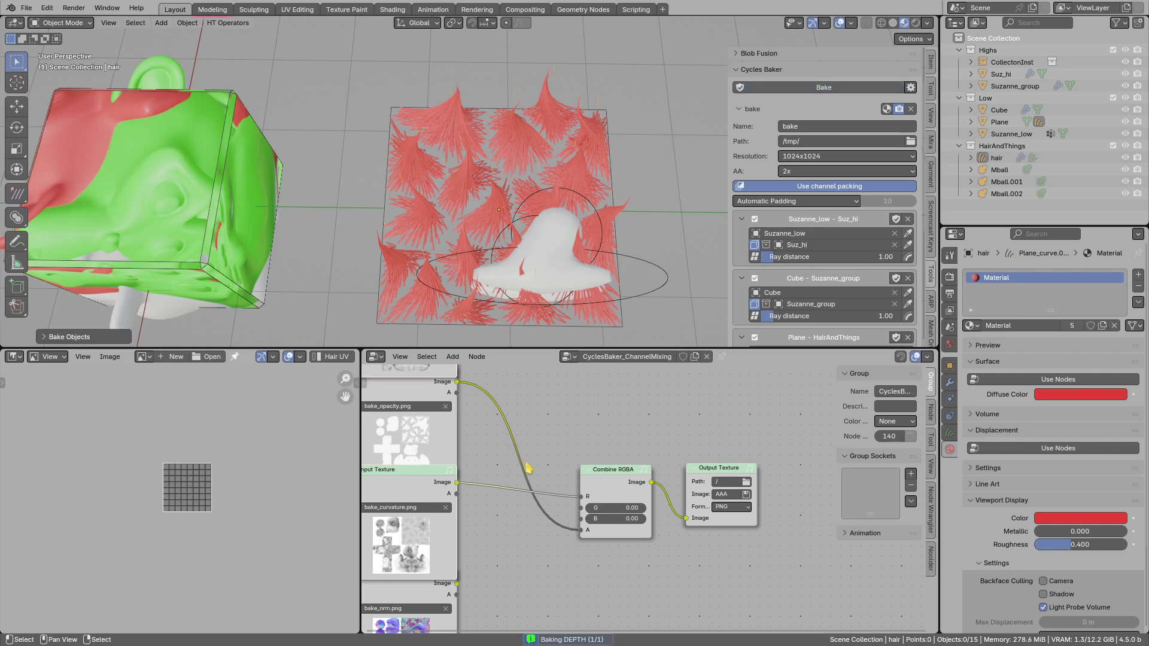
- Link the bake_depth.png image to the Combine RGBA node's G input and inspect AAA.png's hair area
left_click_drag(563, 399, 561, 398)
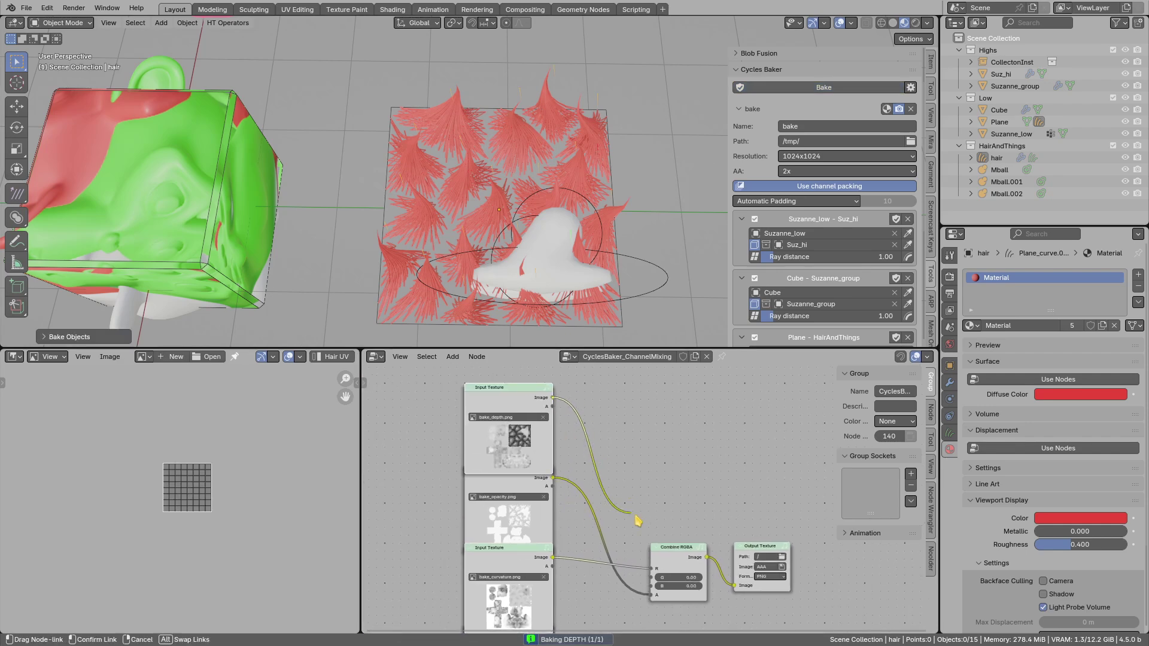
left_click_drag(644, 533, 654, 578)
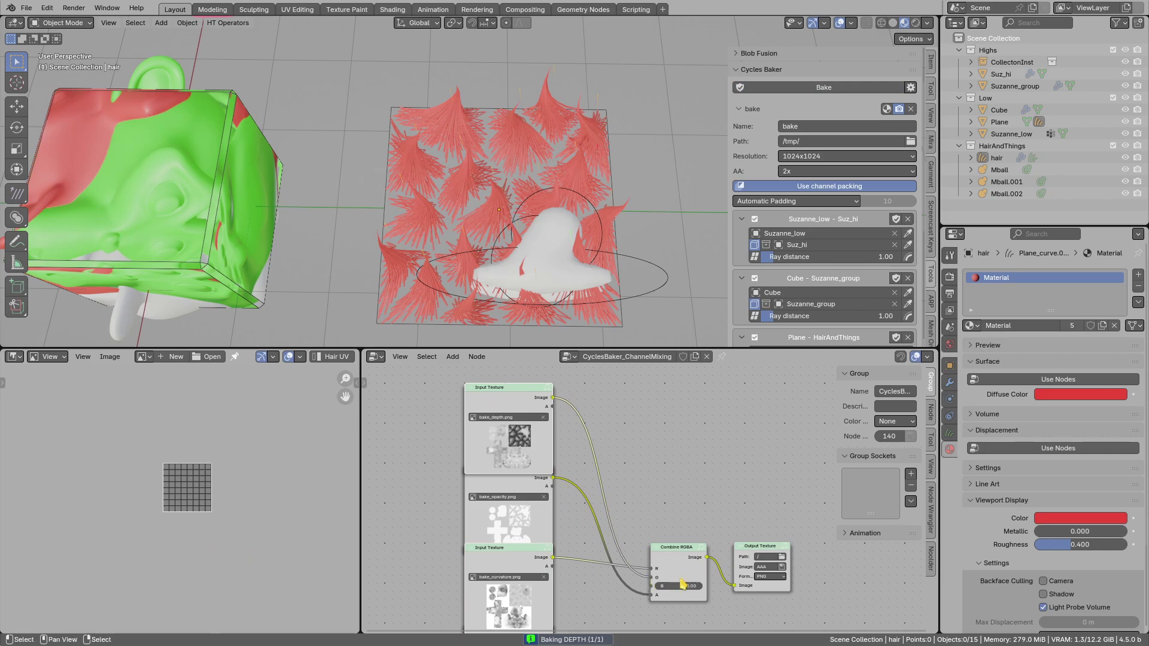
left_click(145, 357)
left_click(179, 419)
middle_click_drag(214, 442, 152, 504)
scroll(180, 487, "up", 3)
middle_click_drag(240, 440, 208, 504)
scroll(208, 502, "up", 2)
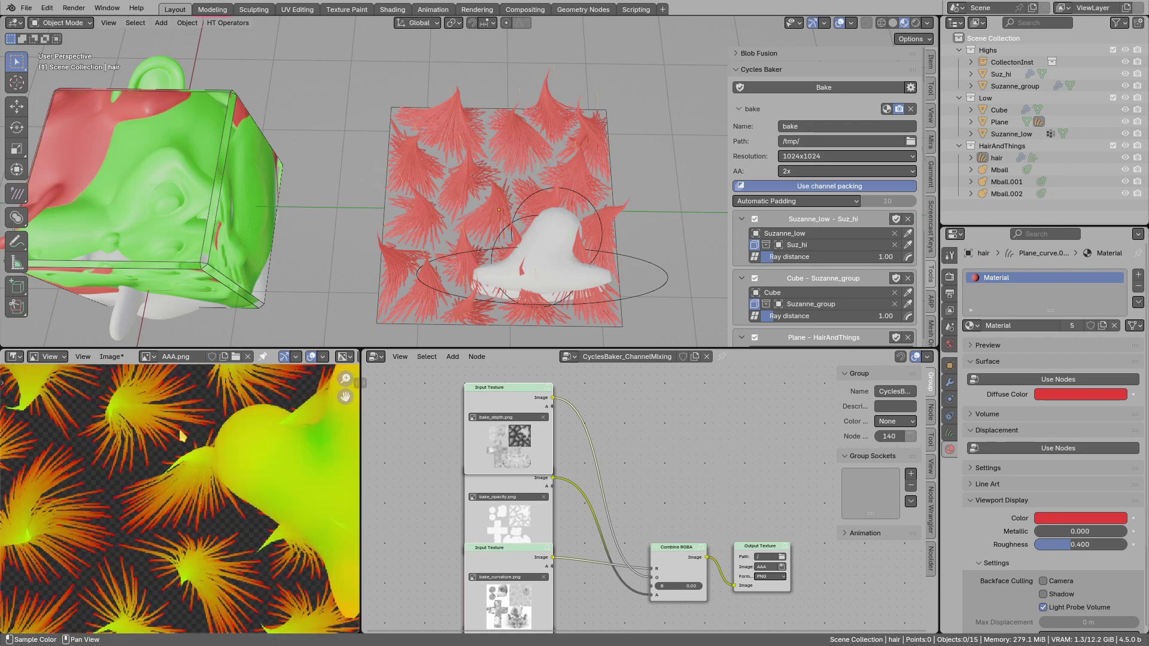
scroll(217, 462, "down", 1)
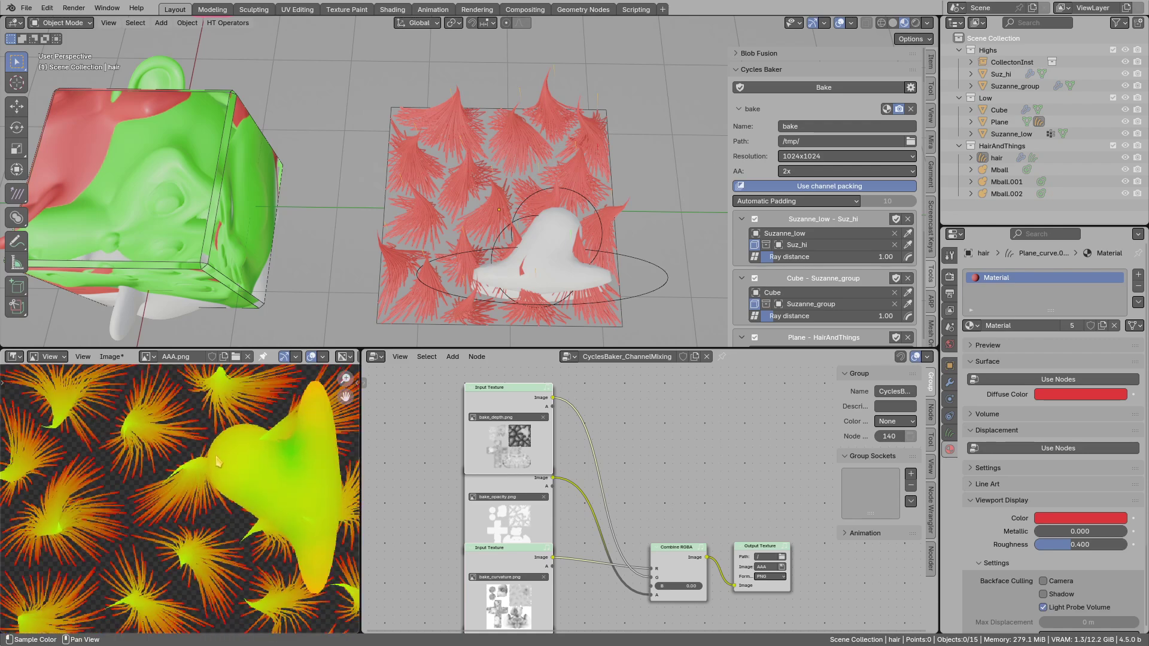
- Display bake_curvature.png and examine the baked hair and padding around the islands
left_click(148, 357)
left_click(180, 386)
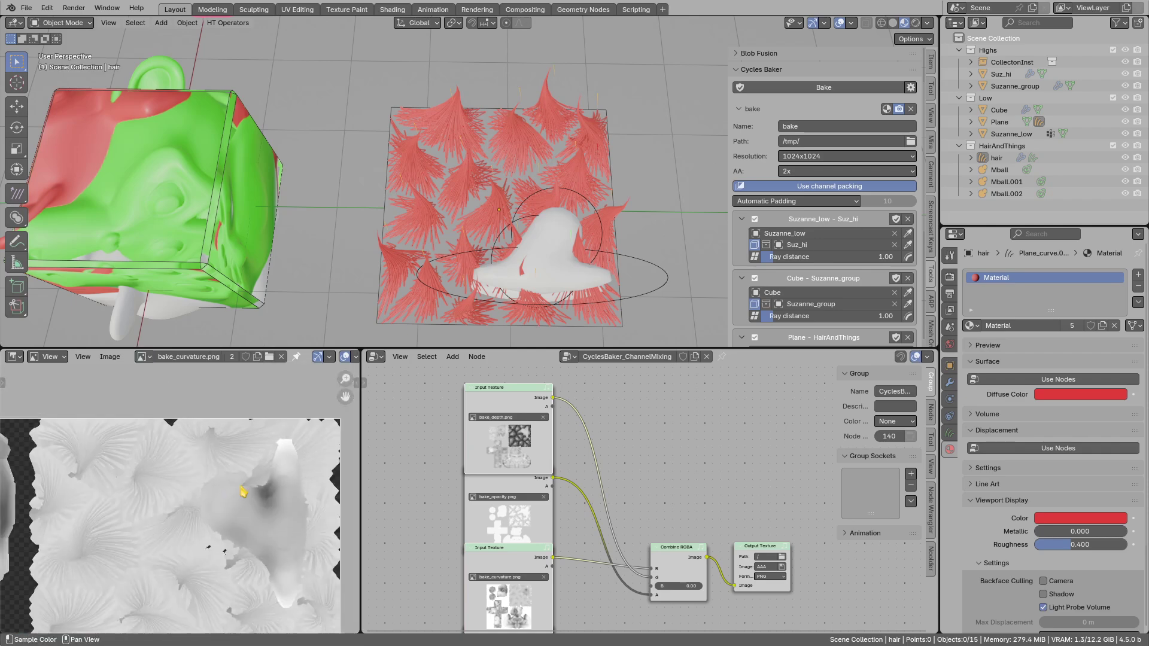
middle_click_drag(194, 478, 220, 435)
scroll(131, 488, "down", 3)
scroll(132, 488, "left", 2)
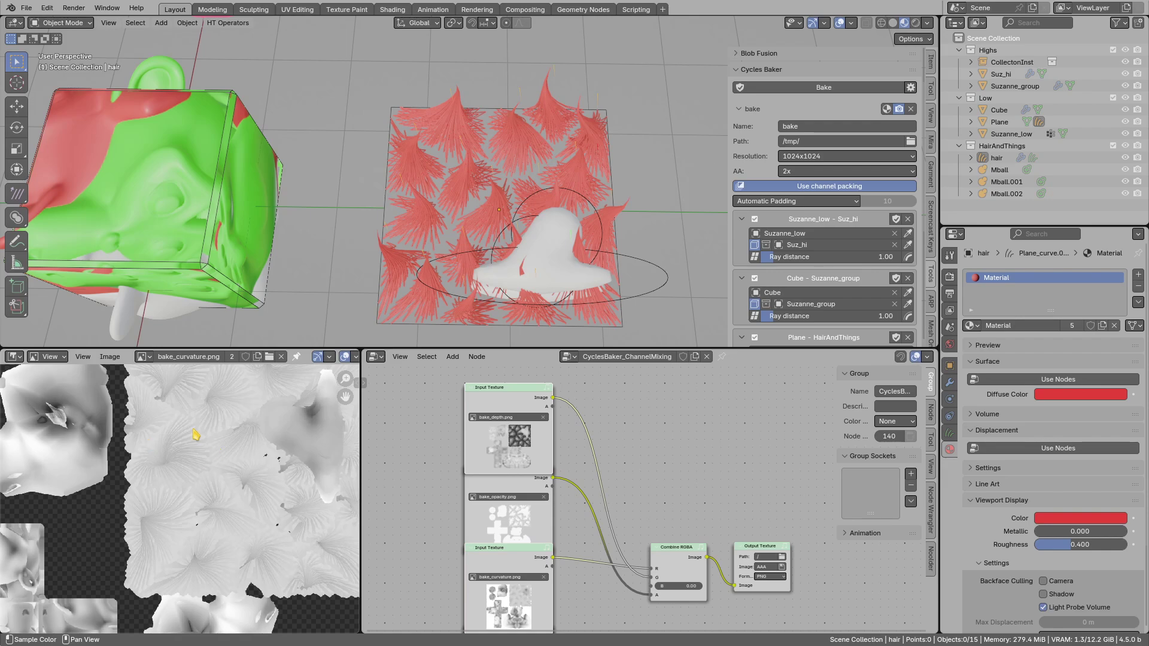
- Return to AAA.png and compare its Color-only display with Color & Alpha around the hair
left_click(142, 357)
left_click(161, 373)
middle_click_drag(266, 443, 219, 468)
scroll(222, 473, "up", 1)
left_click(346, 358)
left_click(361, 401)
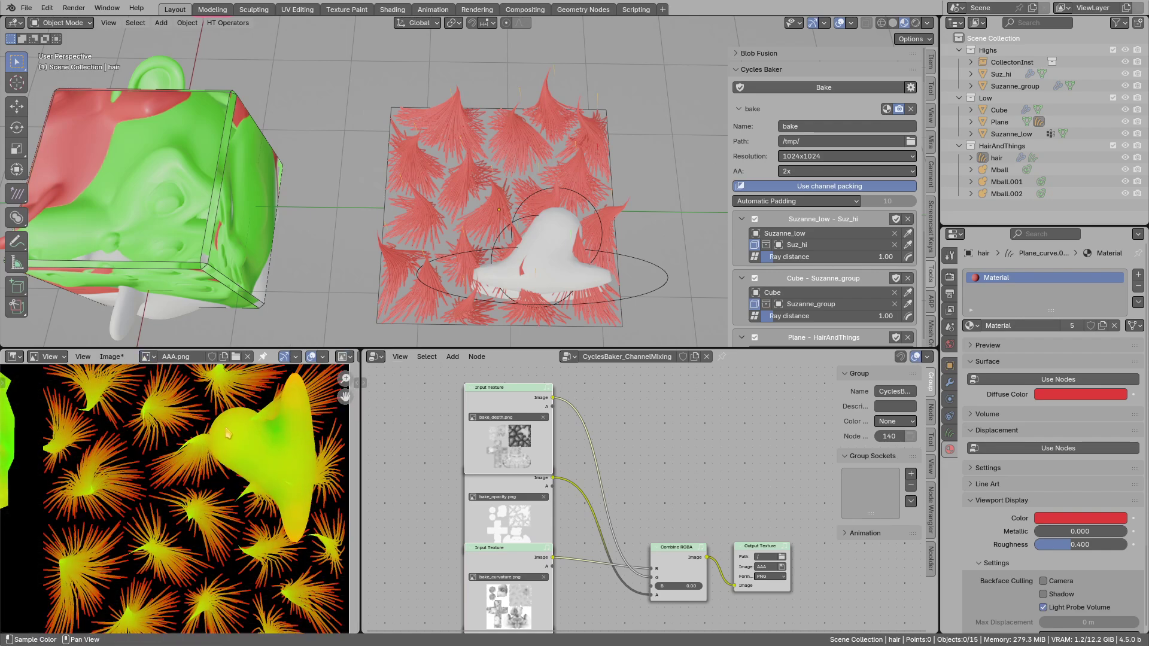
scroll(209, 422, "down", 1)
middle_click_drag(209, 422, 213, 396)
scroll(681, 540, "up", 4)
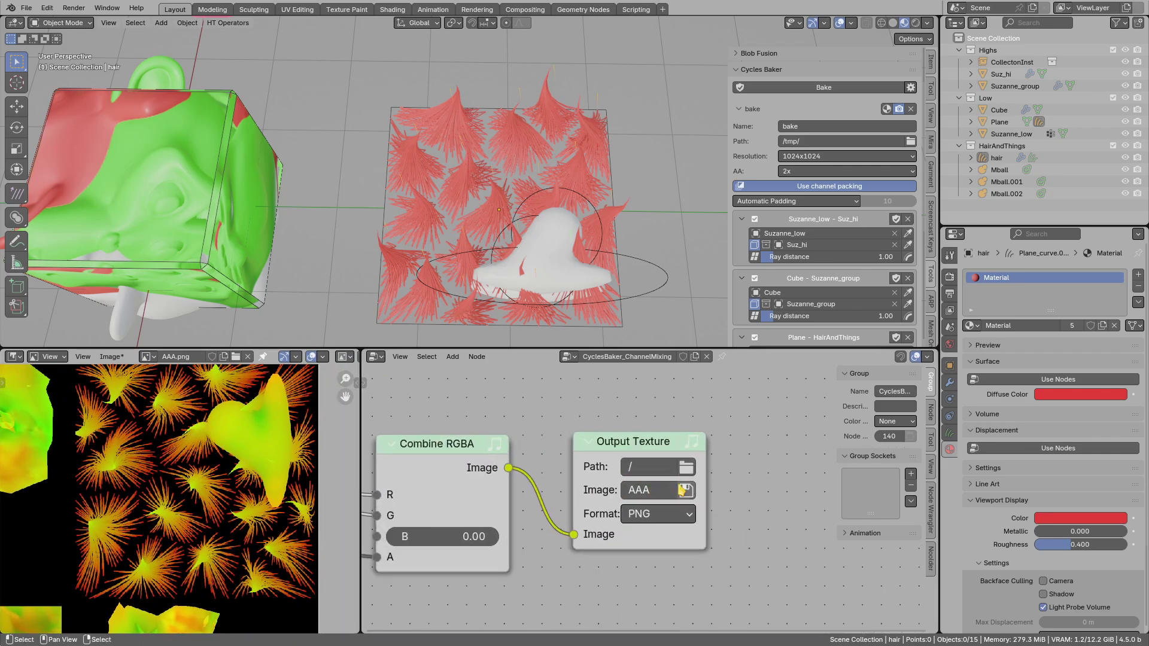
scroll(272, 448, "up", 2)
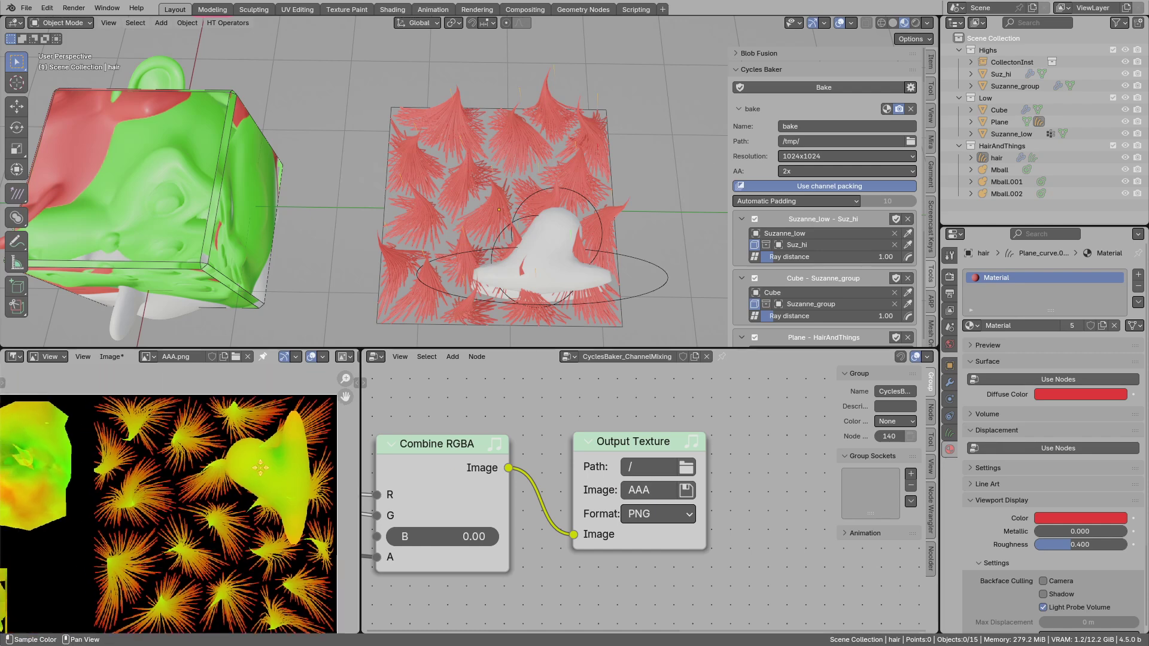
left_click(345, 357)
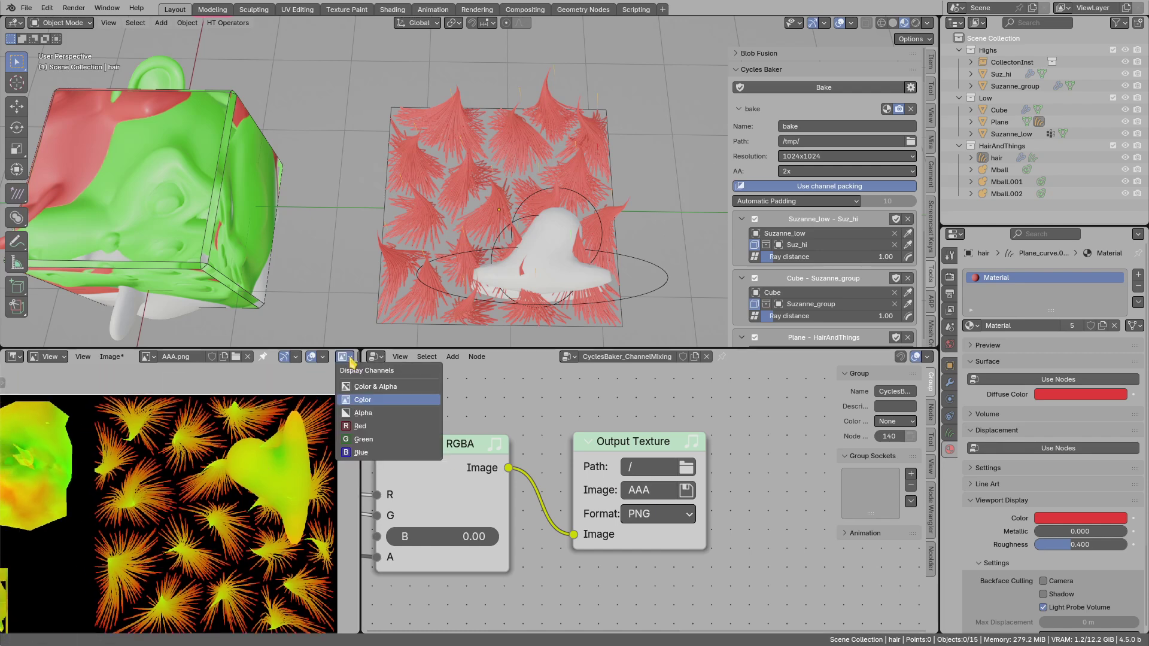
left_click(363, 389)
- Preview the Curvature pass with its mode set to Sharp and contrast at 0.84, closing the preview when done
left_click_drag(553, 355, 556, 425)
scroll(784, 371, "down", 5)
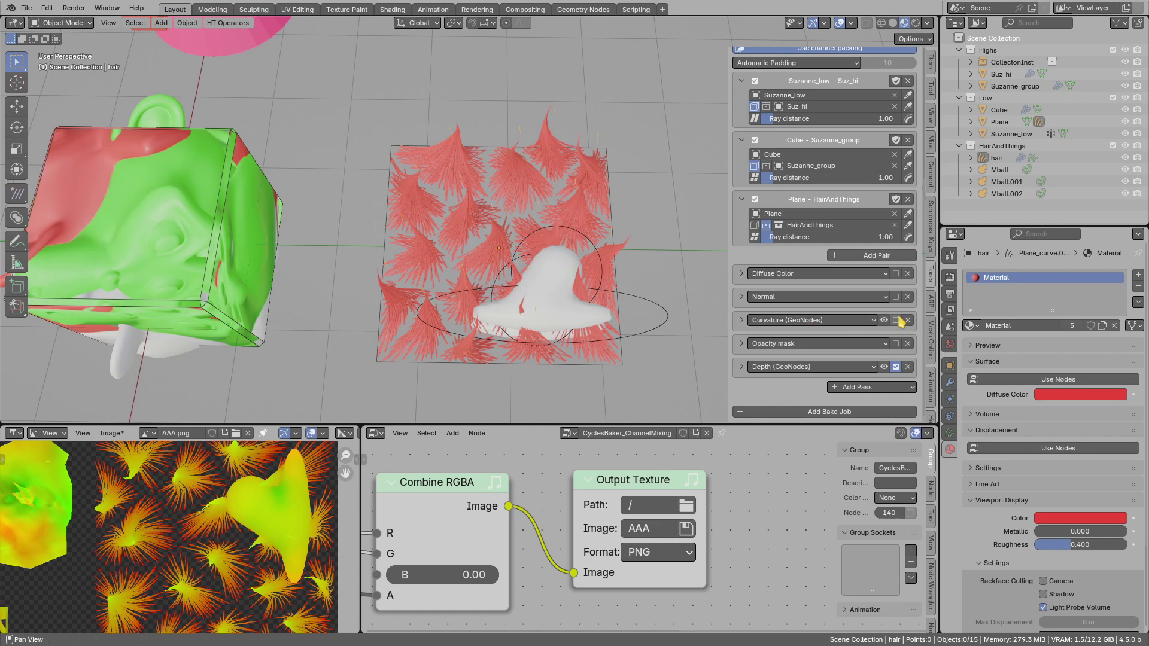
left_click(776, 325)
left_click(786, 324)
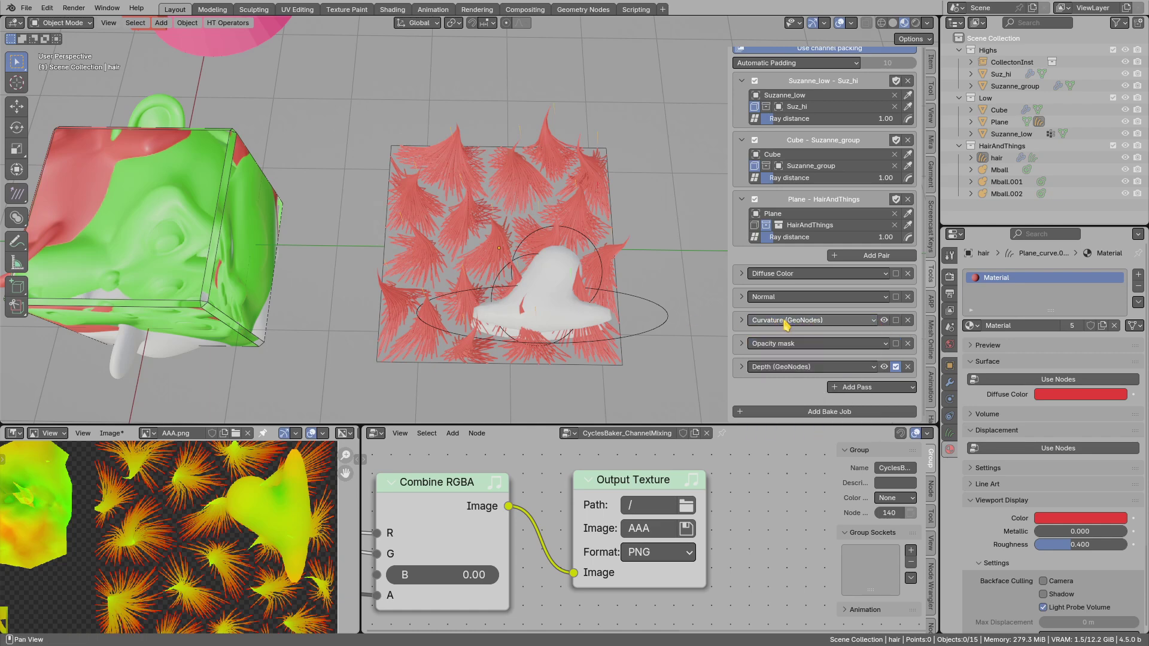
left_click(886, 321)
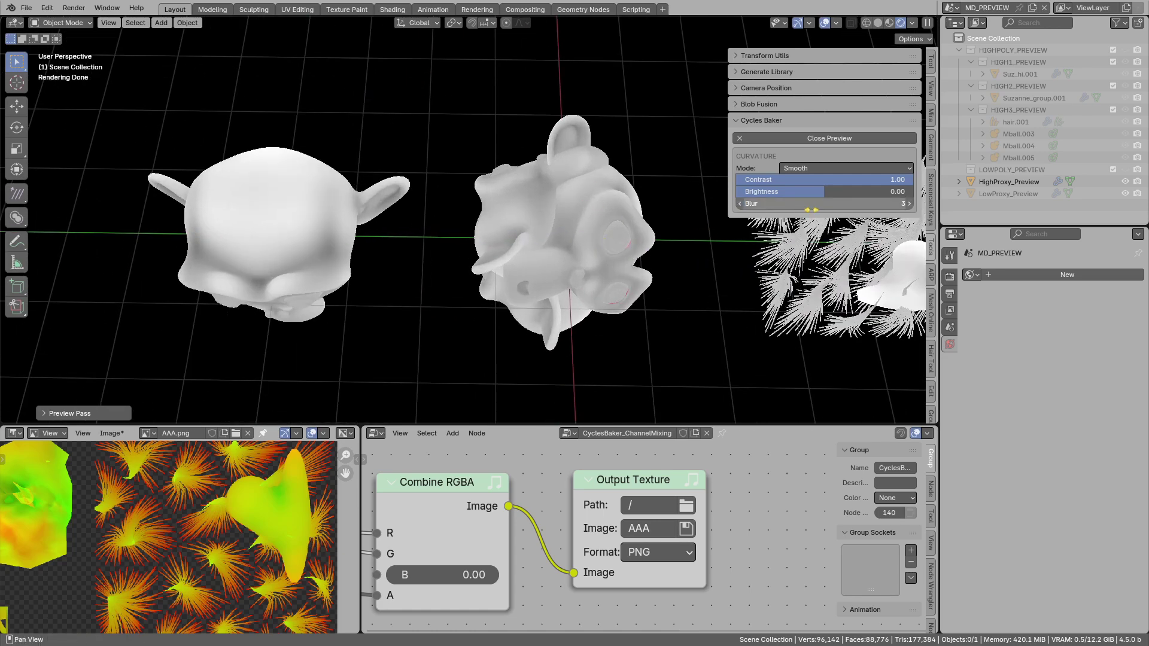
left_click(831, 169)
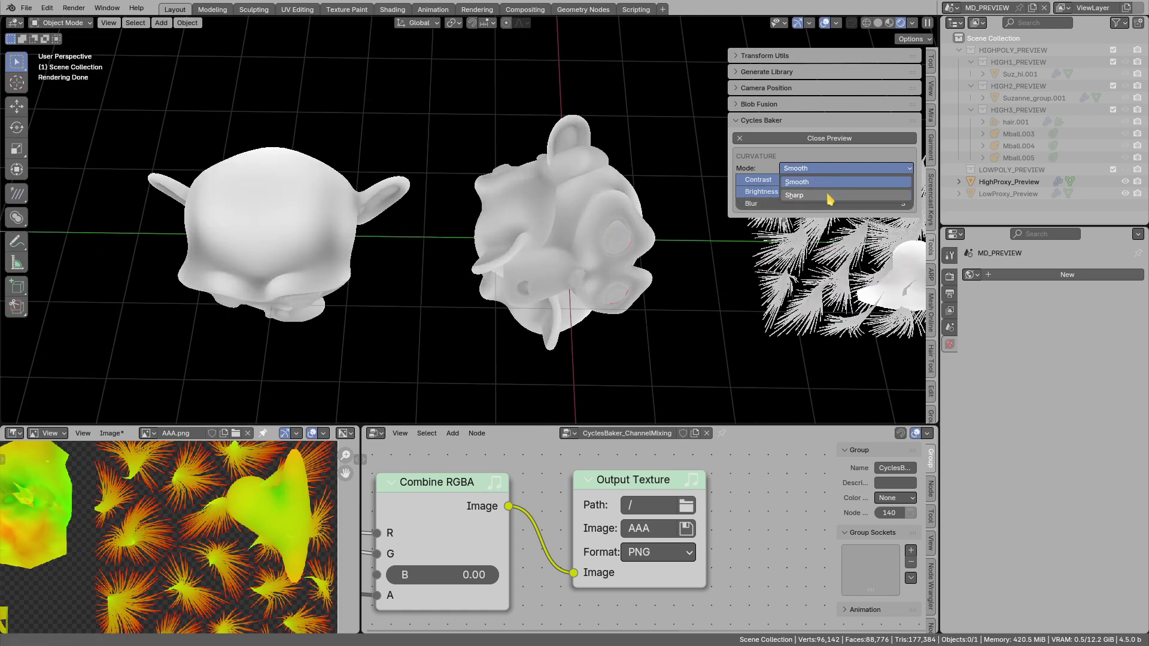
left_click(826, 195)
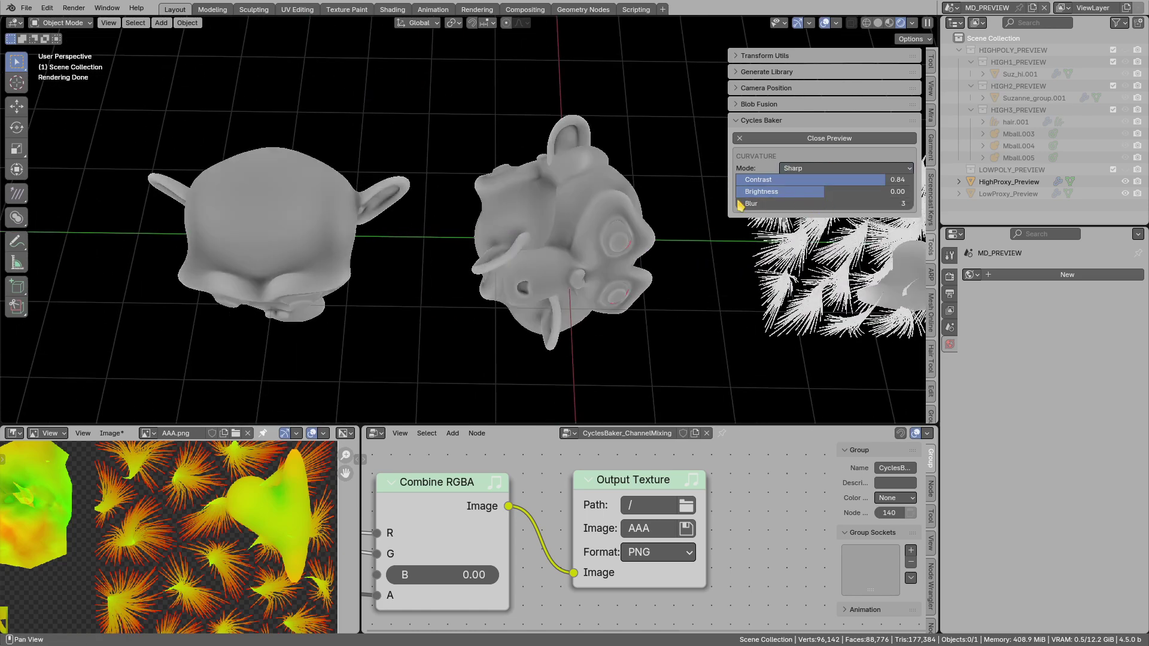
left_click(827, 141)
- Check the Curvature pass's stored settings in the bake job and open a preview of the Depth pass
scroll(798, 335, "down", 2)
scroll(798, 335, "down", 2)
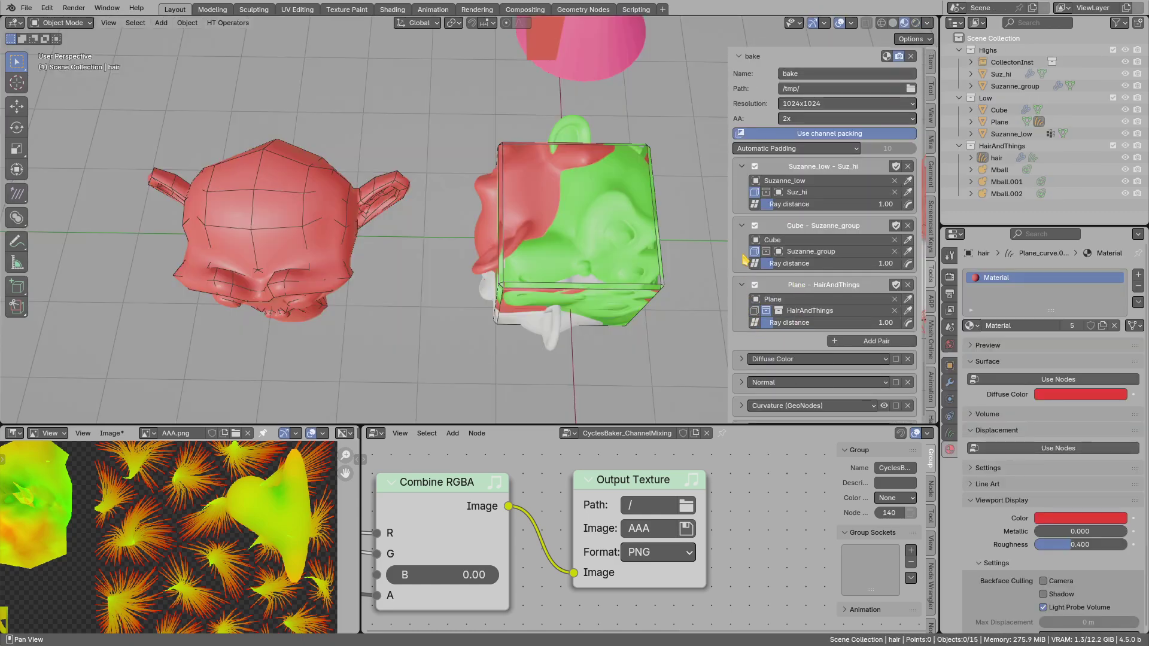
scroll(750, 281, "down", 3)
left_click(742, 334)
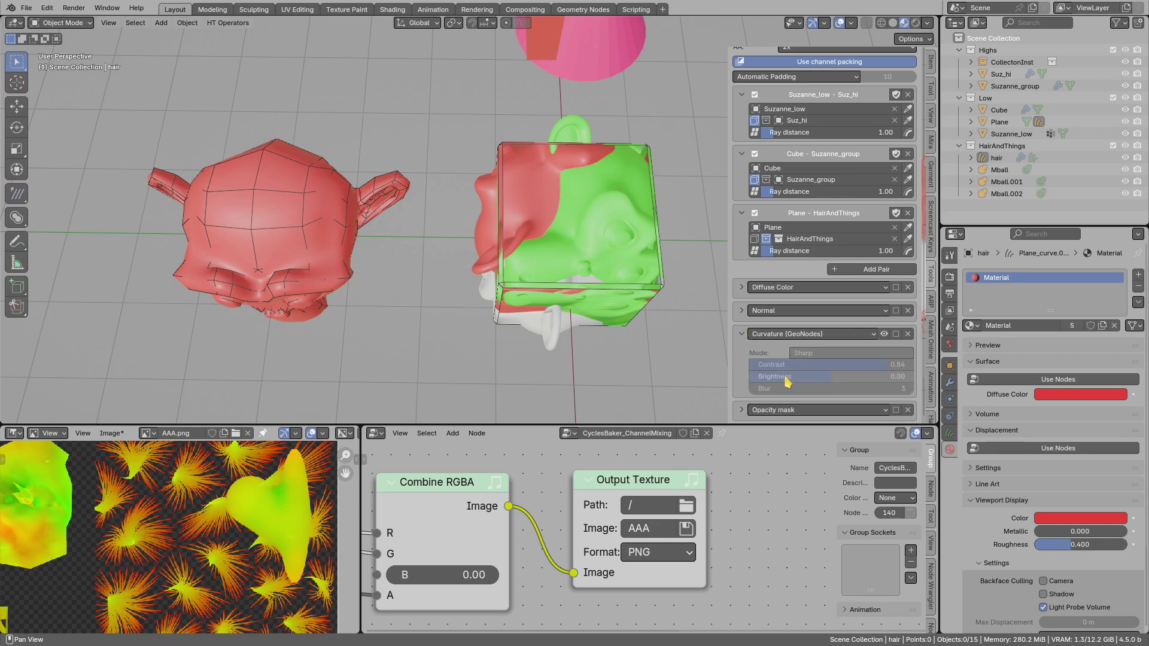
left_click(743, 334)
scroll(824, 382, "down", 1)
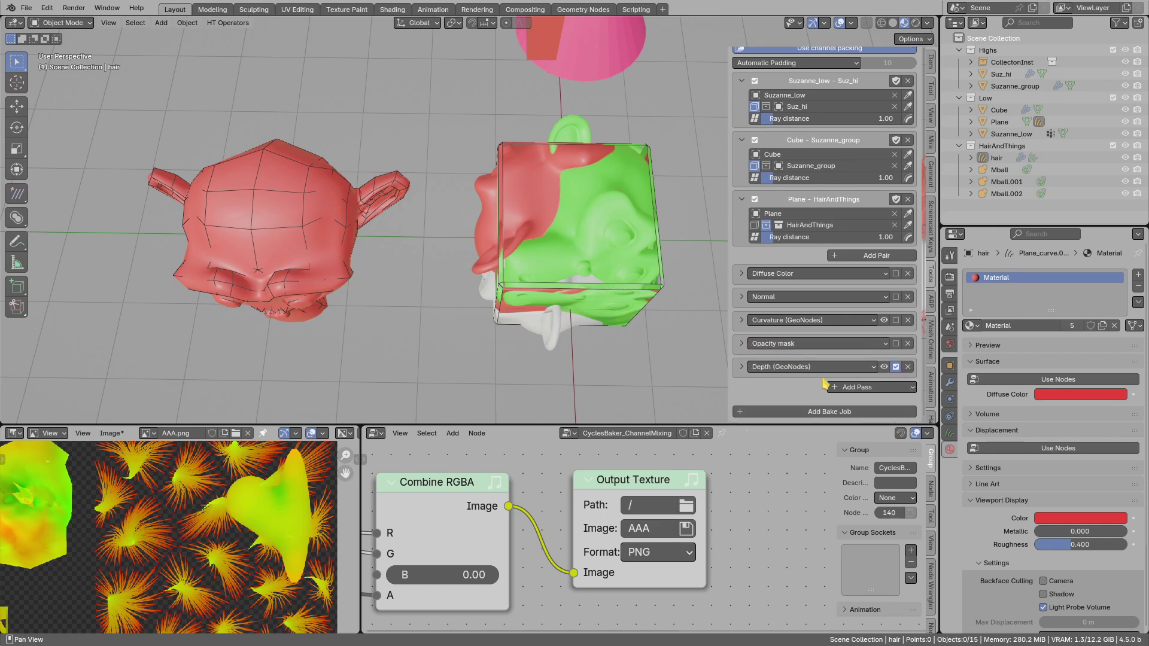
left_click(884, 367)
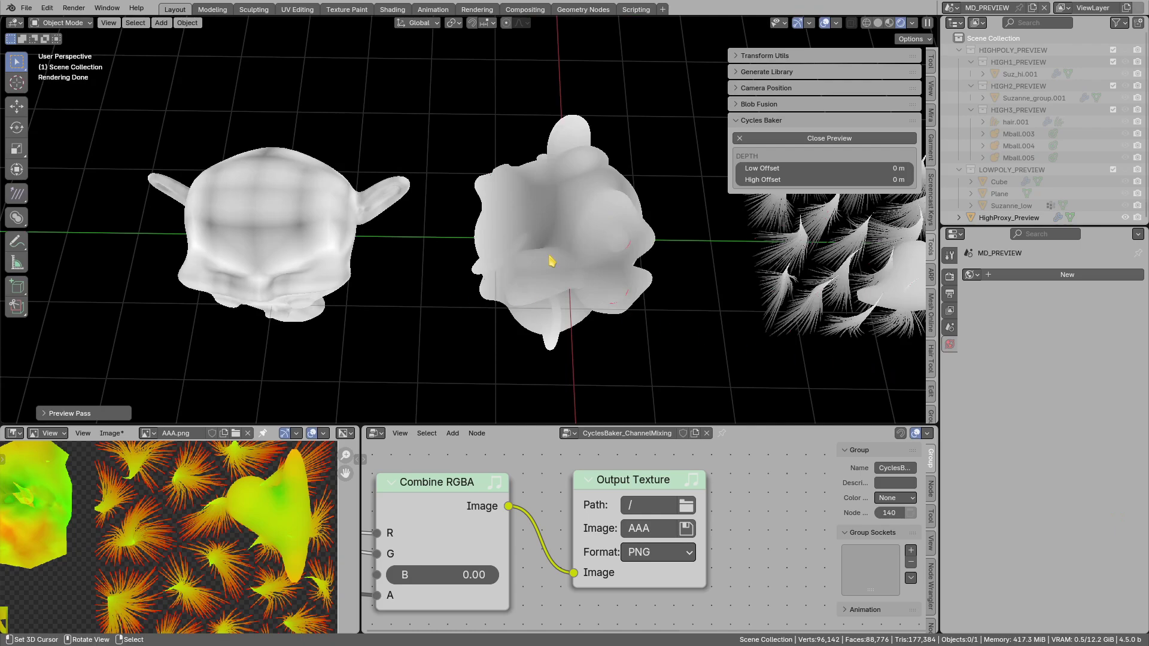
- Examine the Depth pass preview across both heads and the hair plane, closing the preview when done
middle_click_drag(552, 261, 505, 216)
middle_click_drag(515, 277, 256, 246, "shift")
scroll(483, 301, "up", 2)
middle_click_drag(483, 301, 484, 266)
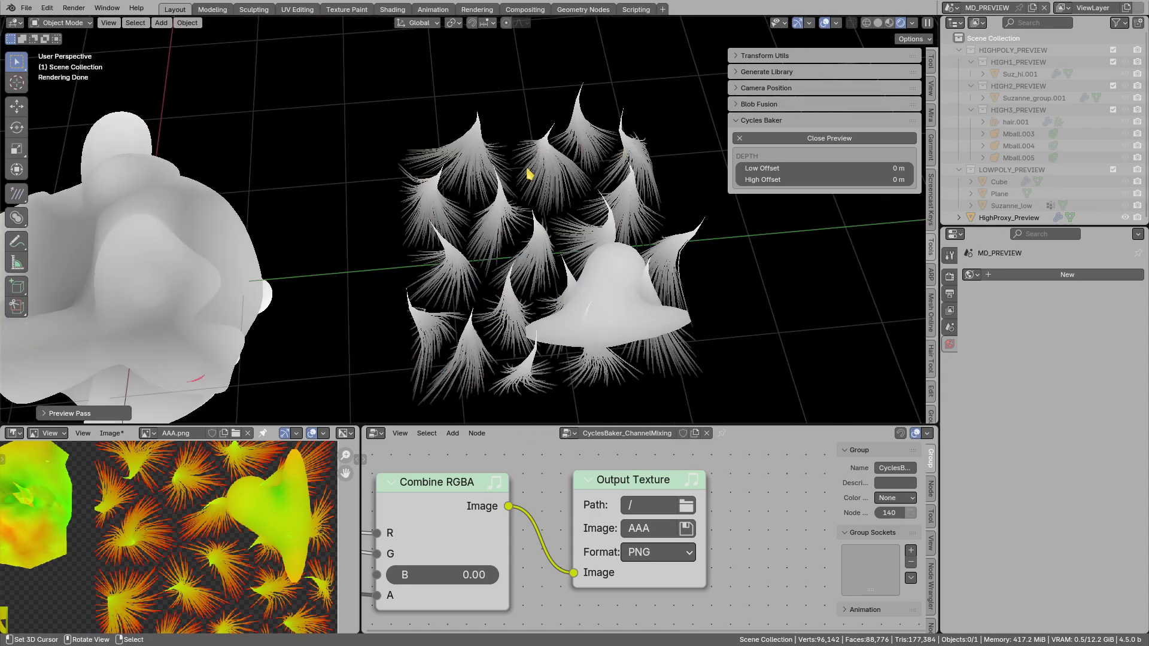
middle_click_drag(522, 262, 354, 159)
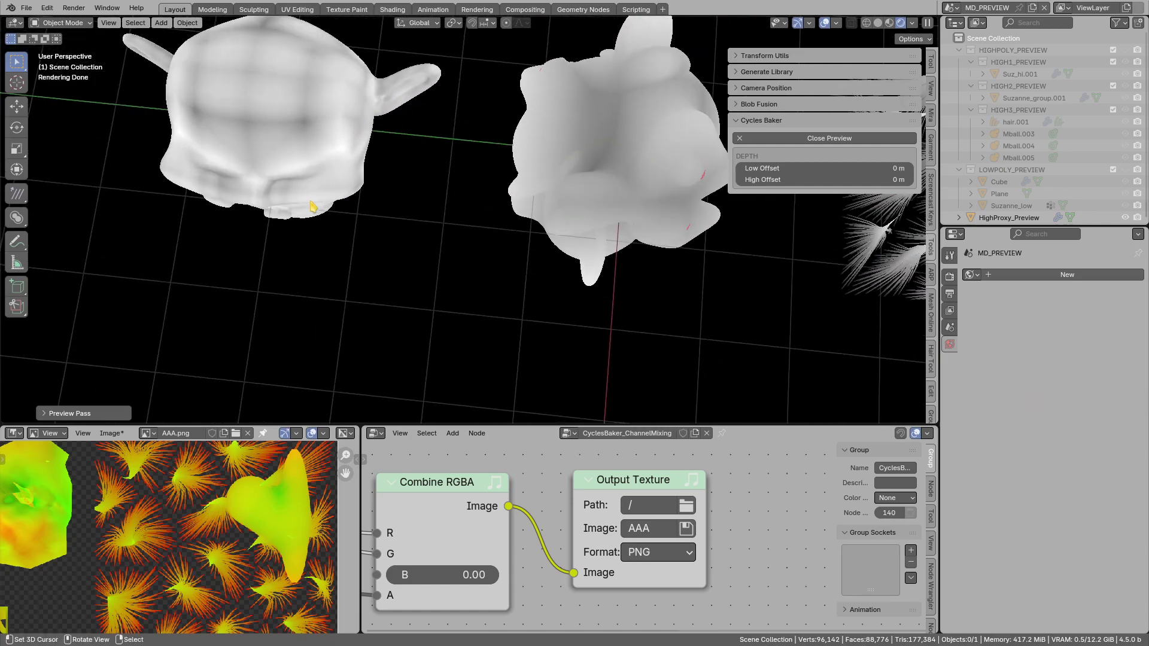
middle_click_drag(311, 206, 306, 207)
mouse_move(507, 194)
middle_mouse_down()
mouse_move(523, 192)
mouse_move(474, 206)
mouse_move(613, 187)
mouse_move(504, 214)
middle_mouse_up()
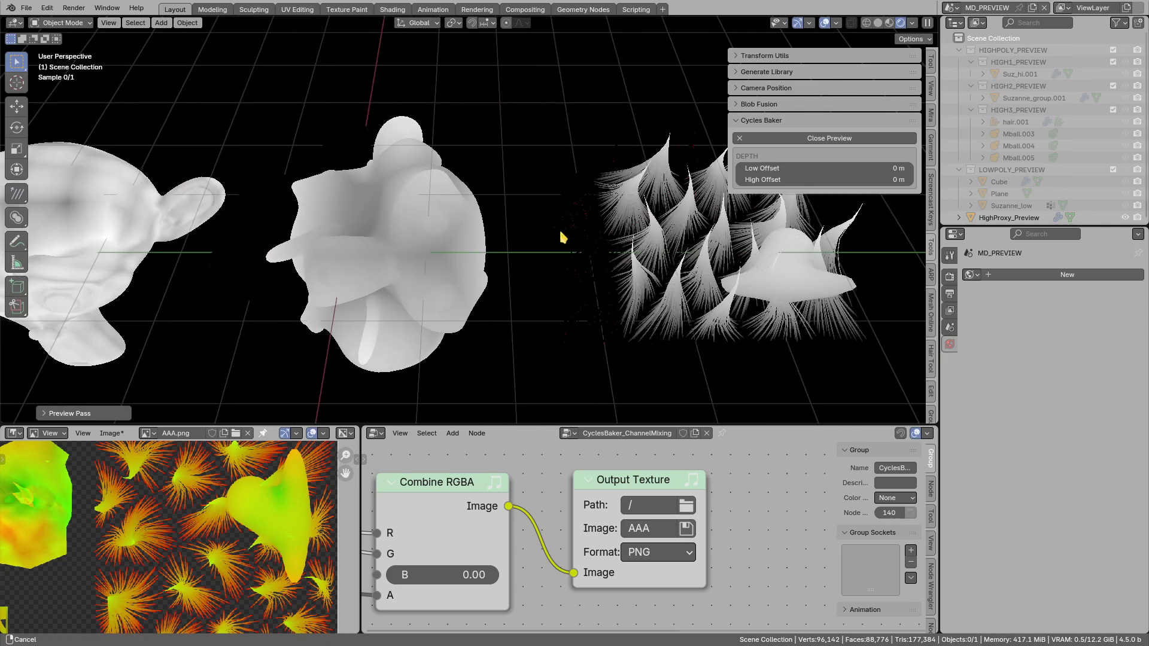
left_click(832, 143)
- Add an Ambient Occlusion (GeoNodes) pass to the bake job and open its preview
scroll(838, 179, "down", 8)
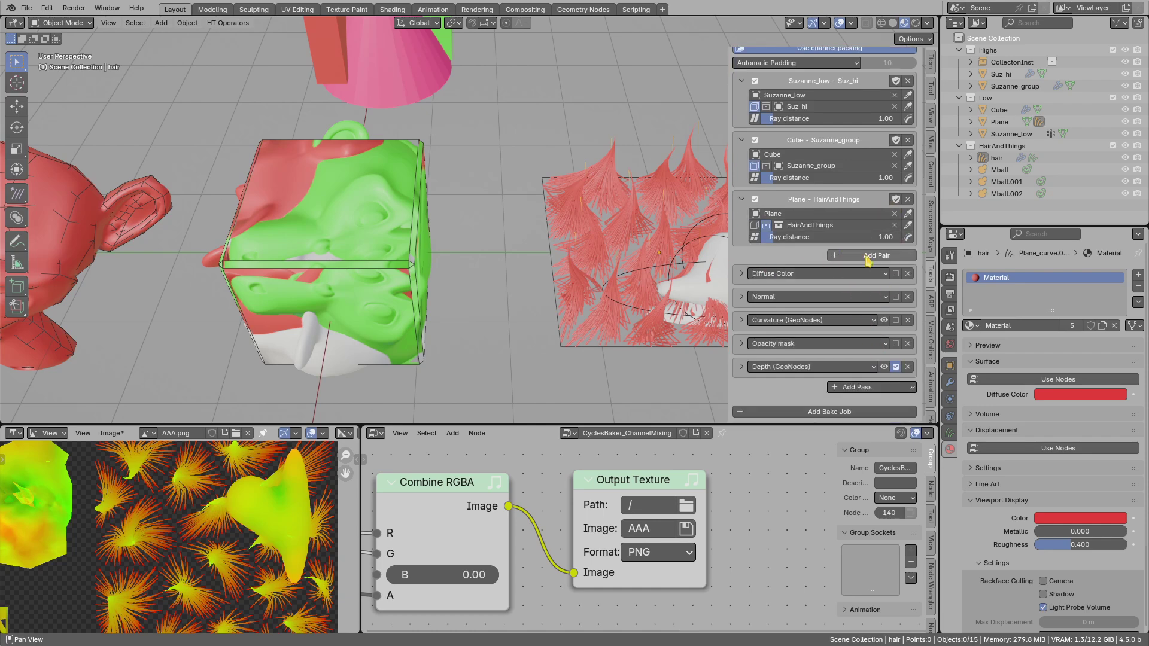
scroll(862, 263, "up", 4)
scroll(884, 312, "down", 4)
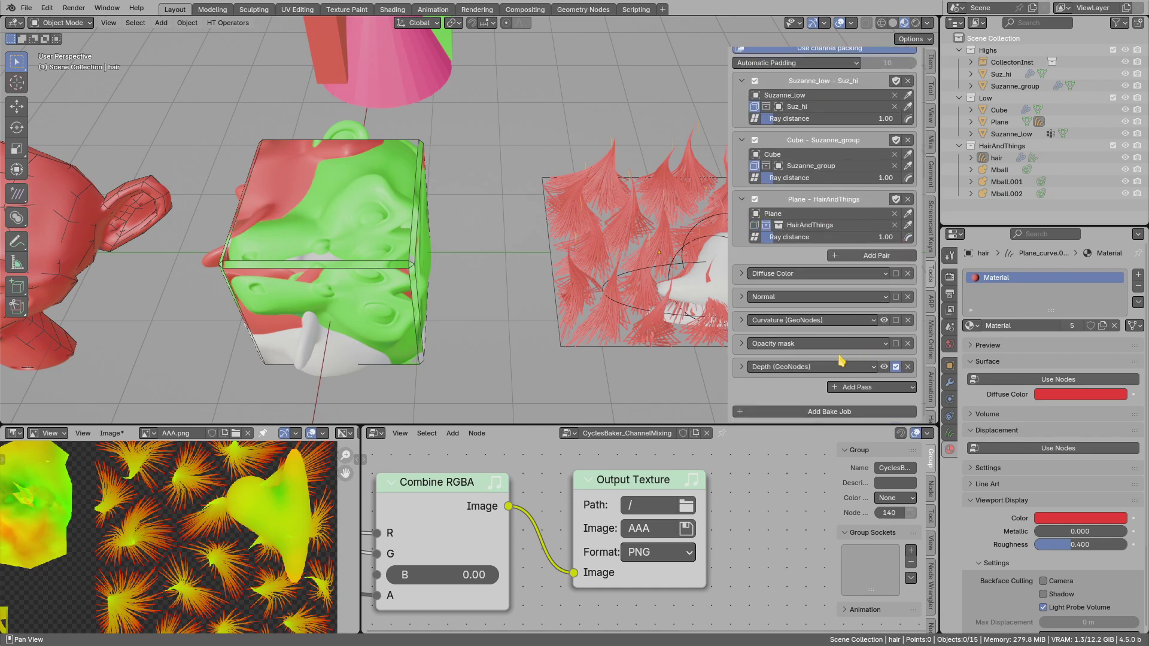
left_click(865, 388)
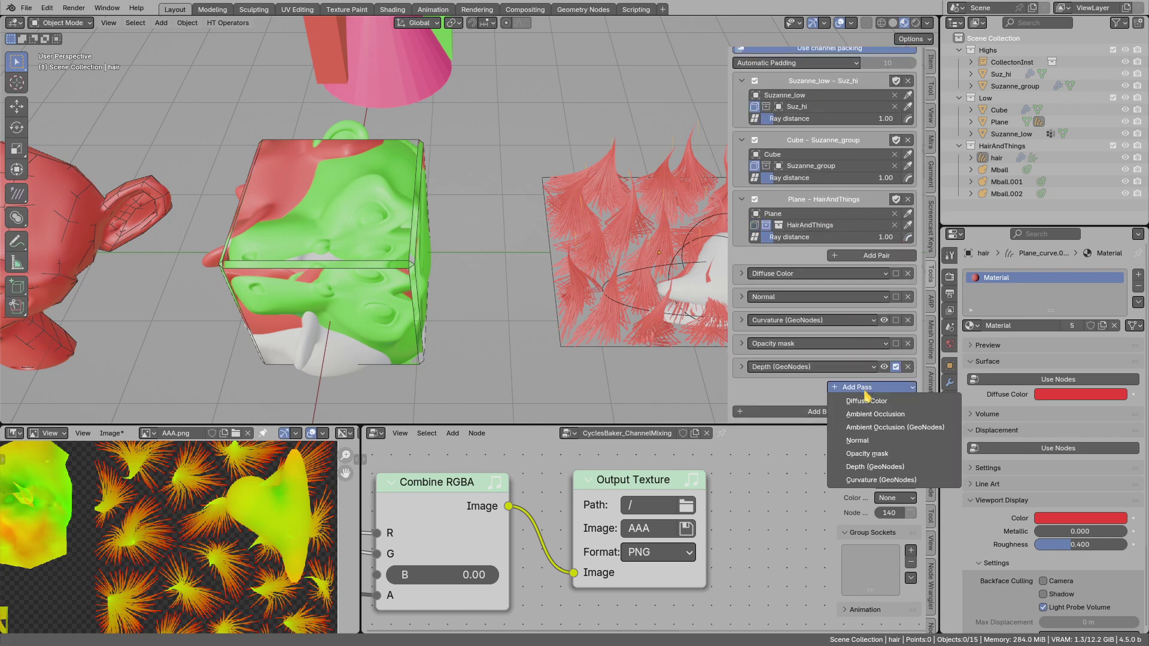
left_click(864, 428)
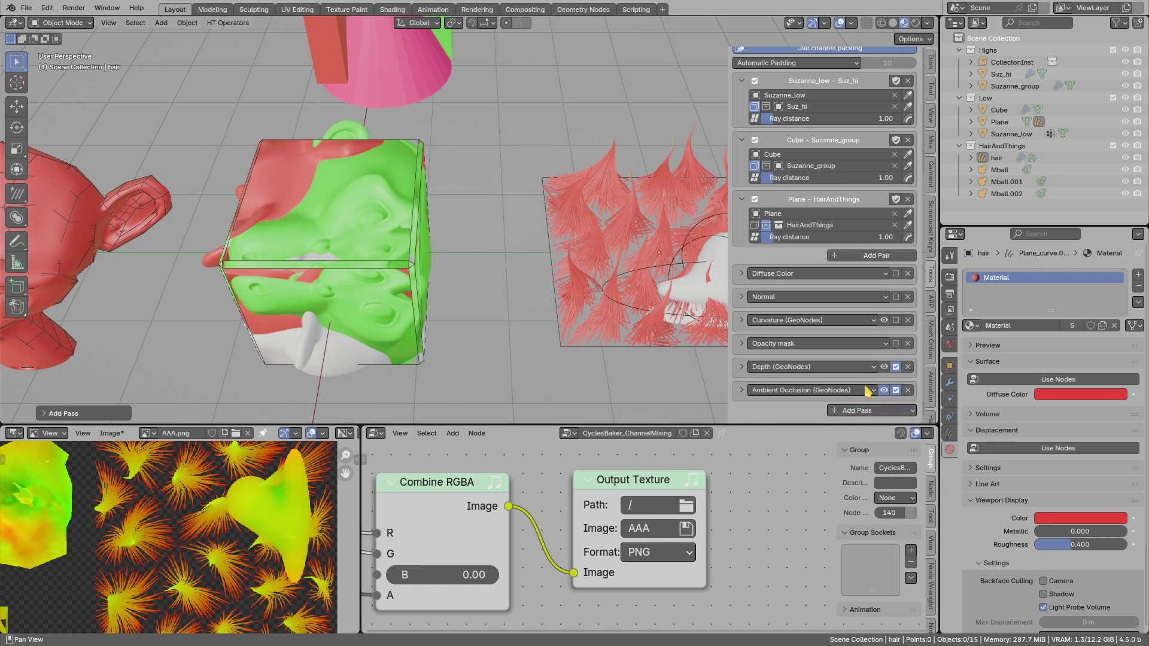
left_click(884, 390)
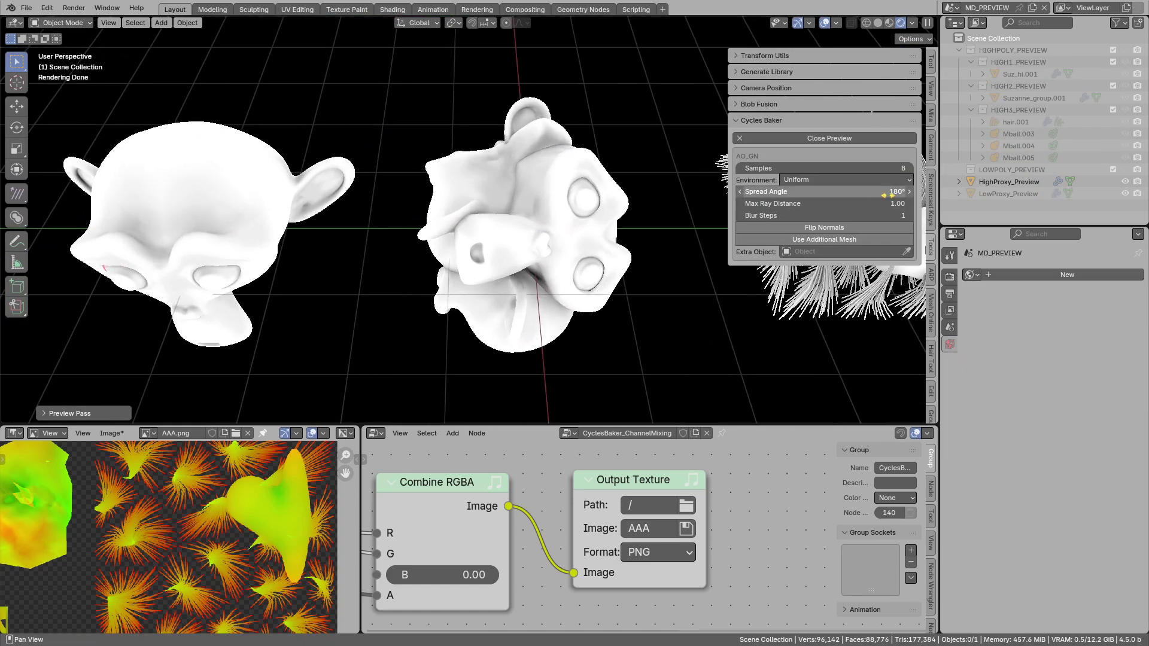
- Set the ambient occlusion environment to Top Lit and the samples to 22
left_click(841, 181)
left_click(790, 207)
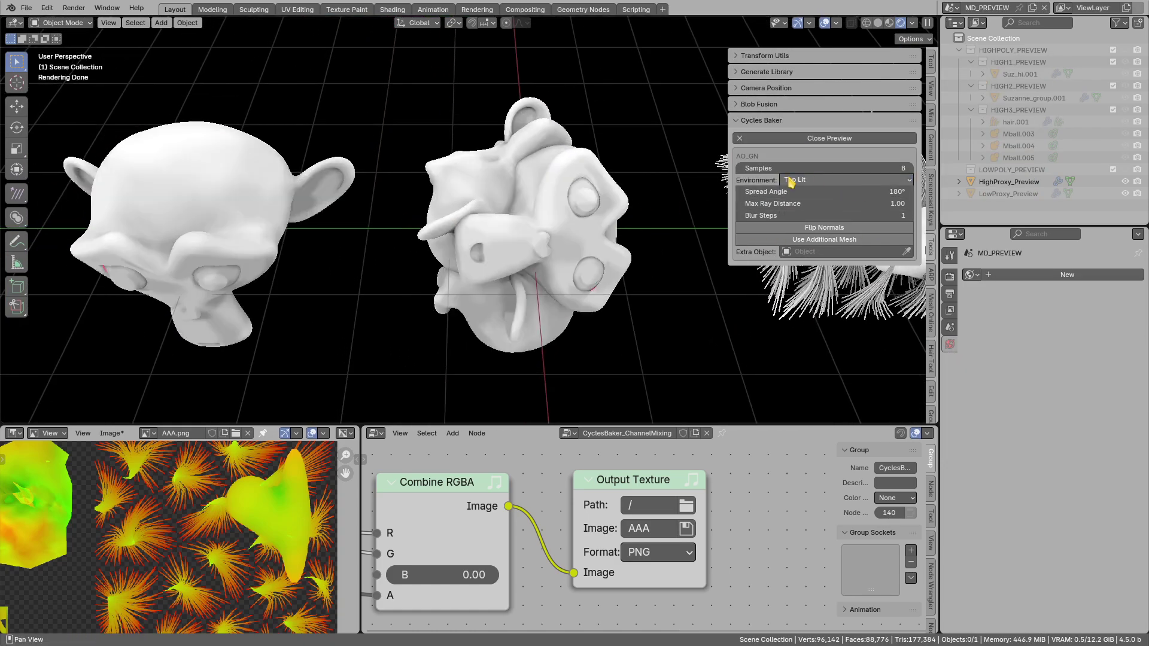
left_click(790, 168)
type("2")
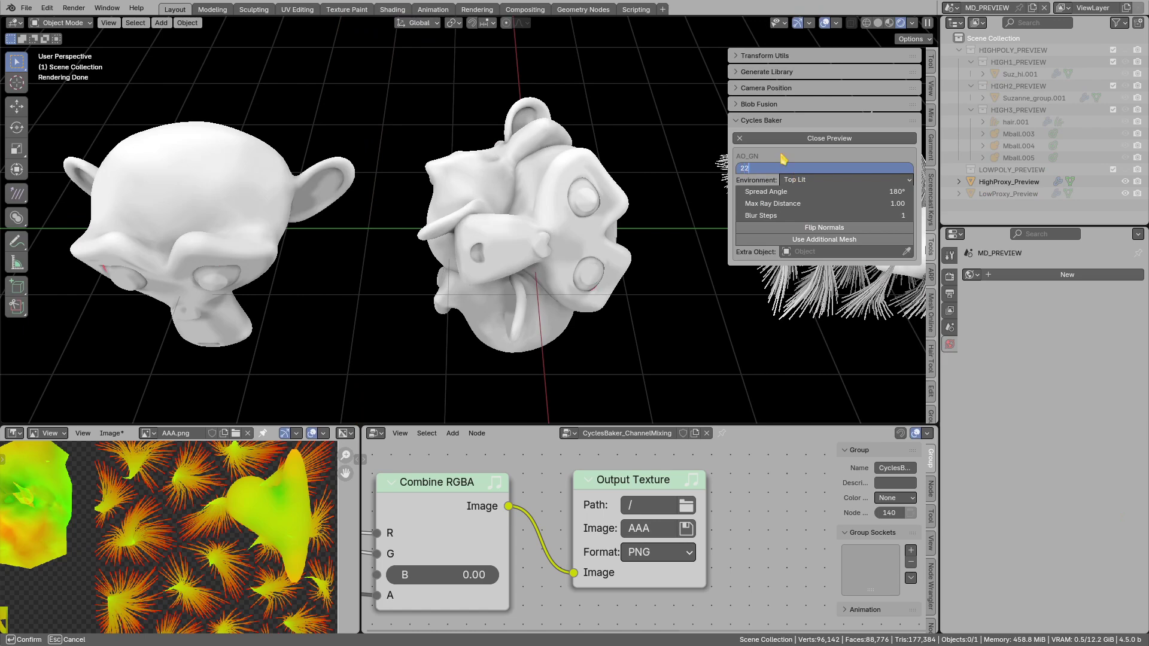
type("2")
key("Return")
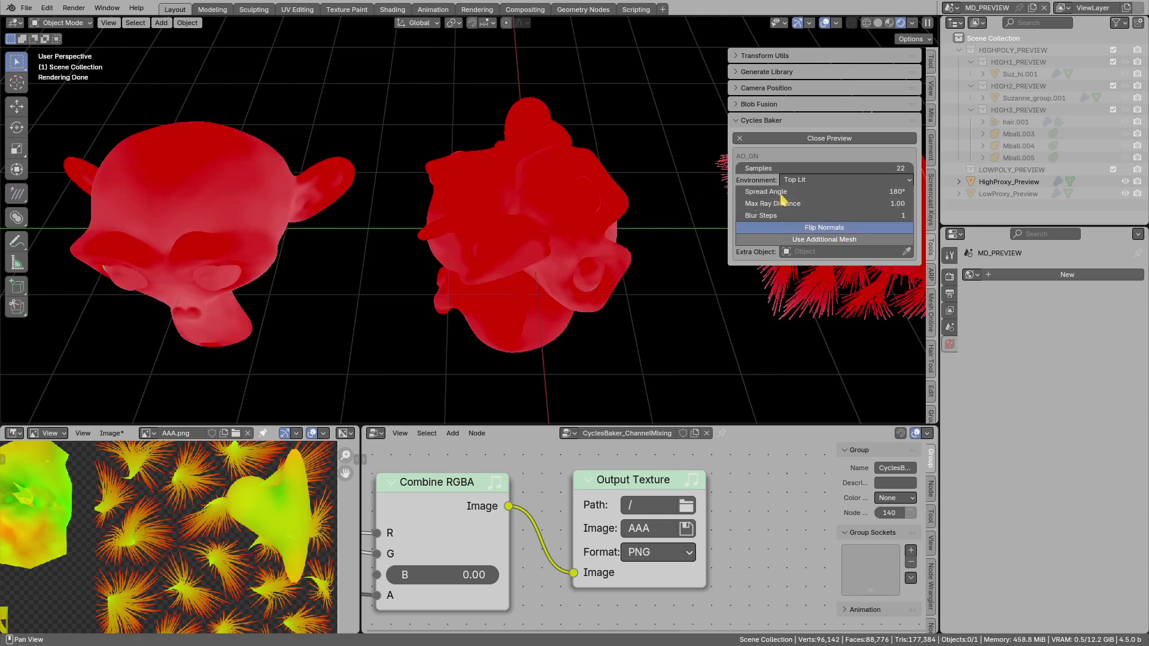
- Turn off the face orientation overlay to check the flipped-normals ambient occlusion, and close the preview
left_click(837, 24)
left_click(798, 288)
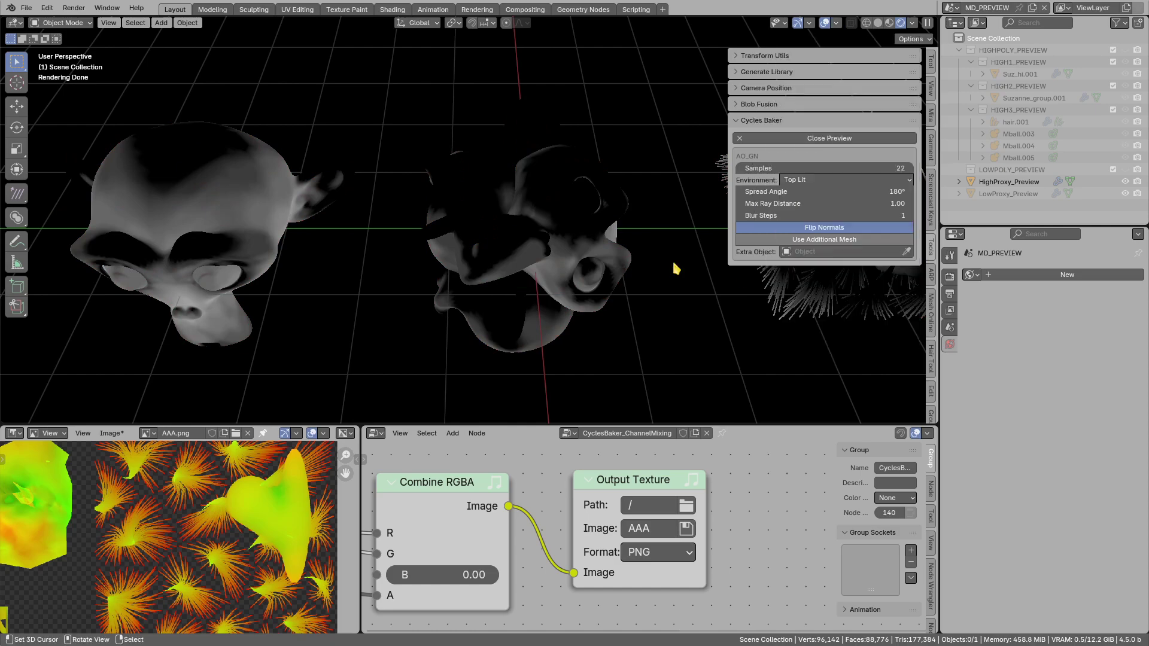
left_click(828, 139)
- Show the ray distance cage for the Plane – HairAndThings pair and set its ray distance to 0.66
scroll(605, 239, "up", 5)
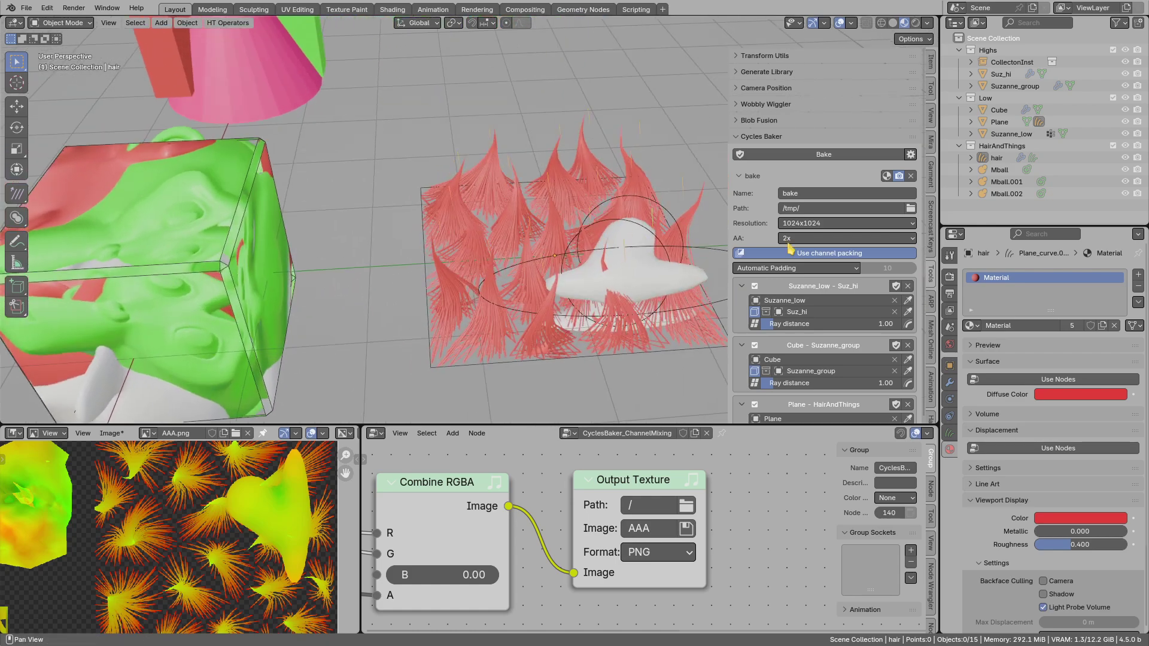
scroll(806, 254, "down", 4)
middle_click_drag(530, 254, 554, 225)
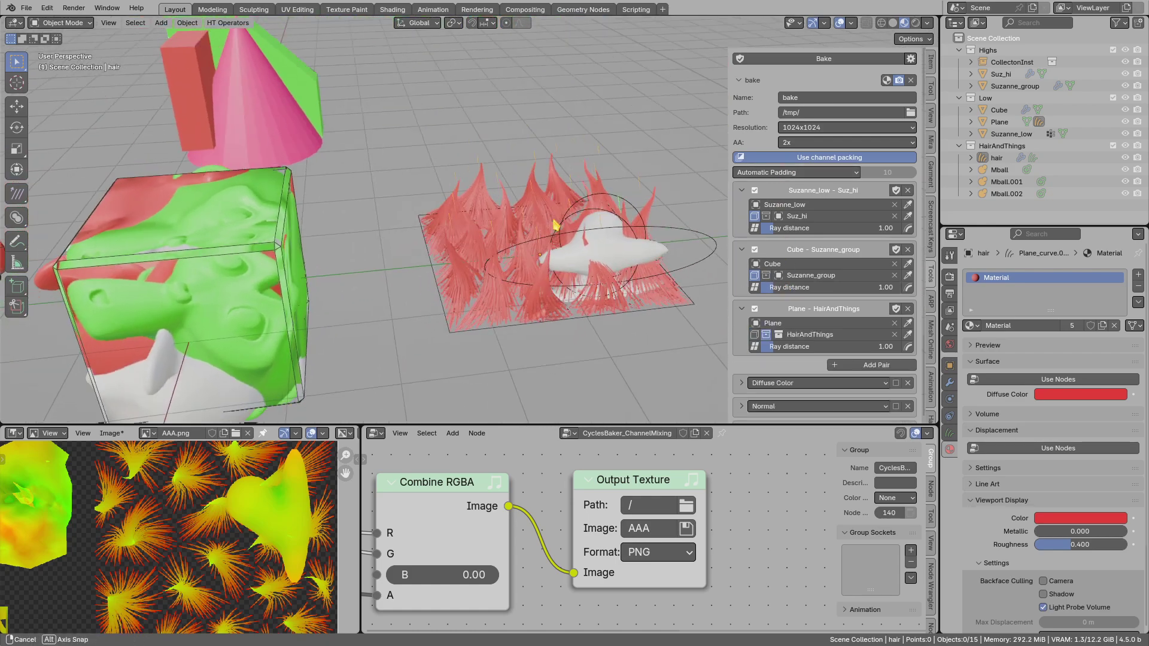
left_click(908, 346)
middle_click_drag(542, 255, 519, 225)
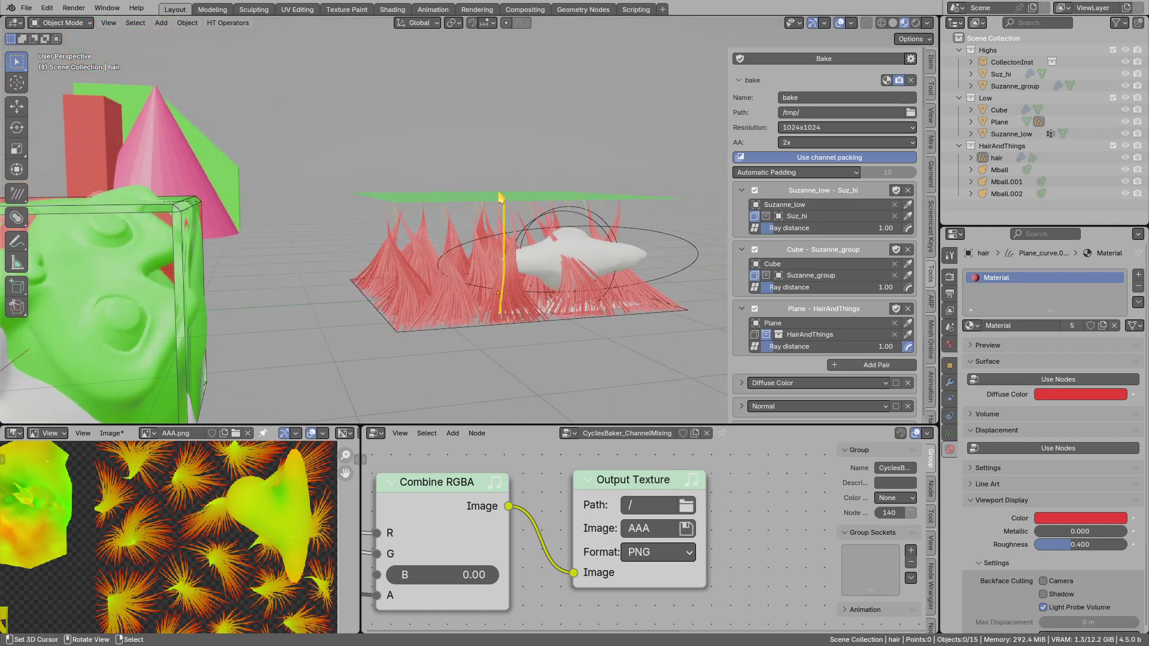
left_click_drag(787, 350, 779, 349)
middle_click_drag(579, 241, 418, 268)
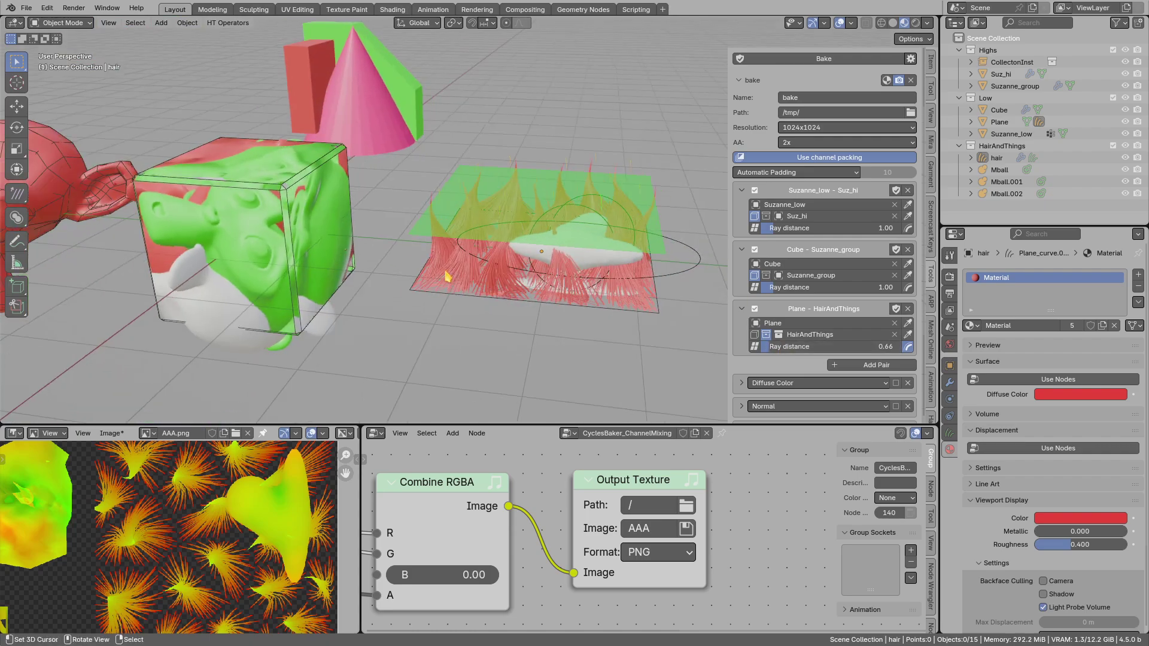
- Examine the crease where Suzanne's ear meets the head, marking it with a temporary annotation
middle_click_drag(253, 218, 359, 254, "shift")
middle_click_drag(359, 254, 455, 305, "shift")
scroll(503, 261, "up", 4)
mouse_move(455, 306)
middle_mouse_down("shift")
mouse_move(489, 289)
mouse_move(469, 264)
mouse_move(495, 287)
mouse_move(474, 303)
mouse_move(482, 265)
middle_mouse_up("shift")
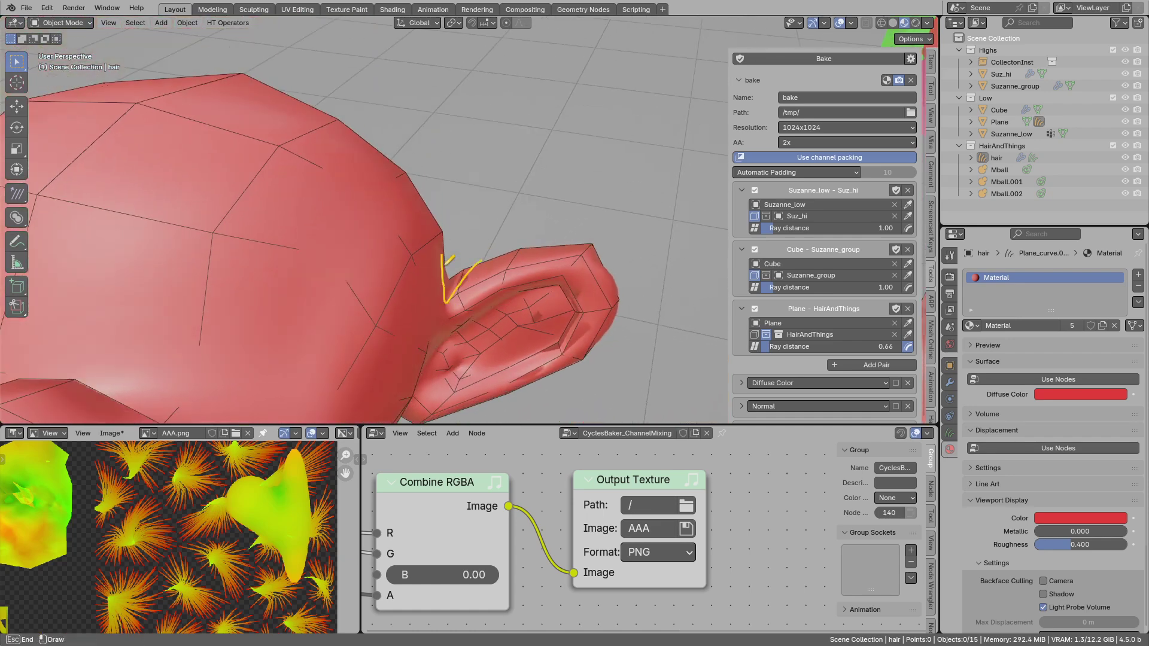
key("Escape")
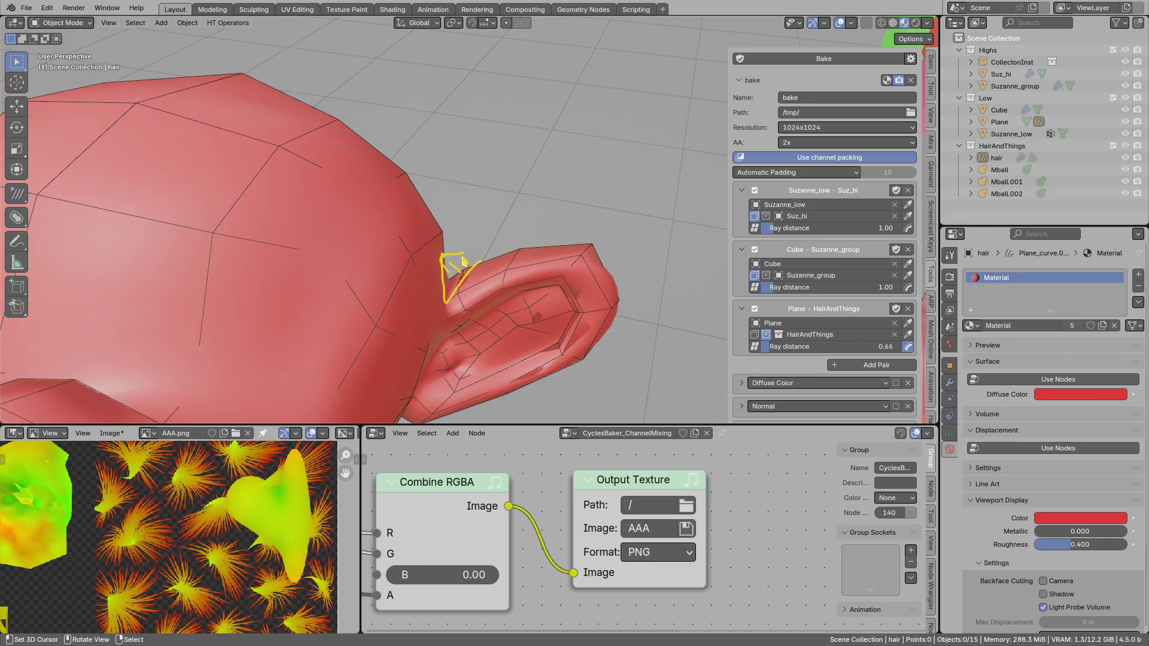
middle_click_drag(473, 269, 519, 279)
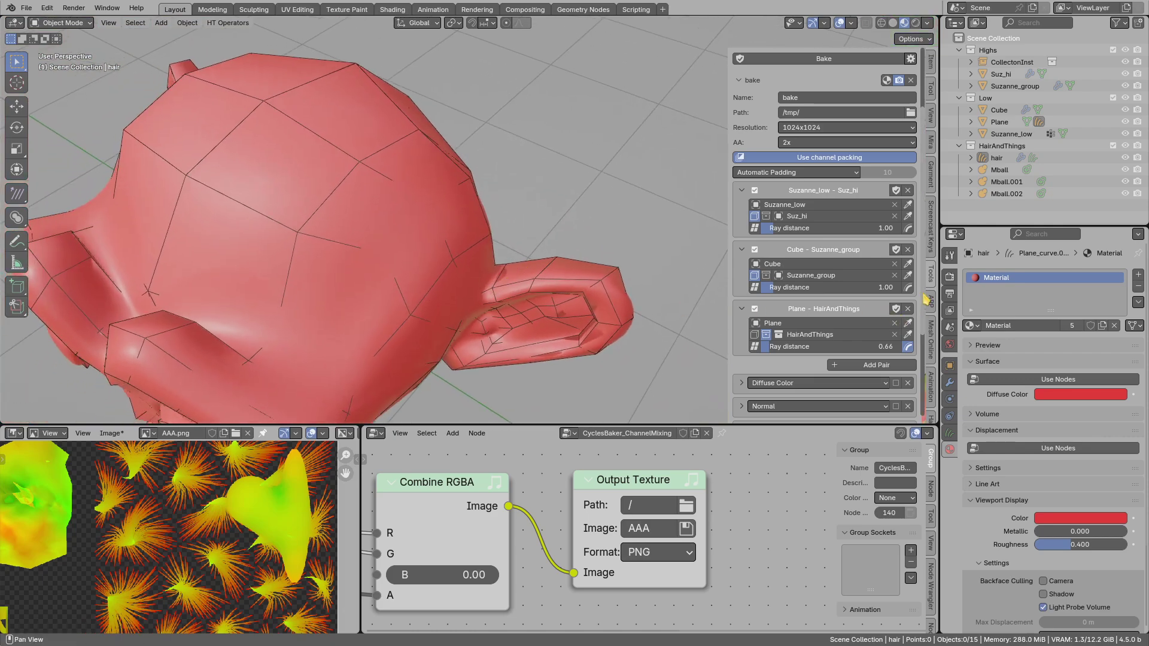
- Show the ray distance cage for the Suzanne_low – Suz_hi pair and set its ray distance to 0.07
left_click(908, 229)
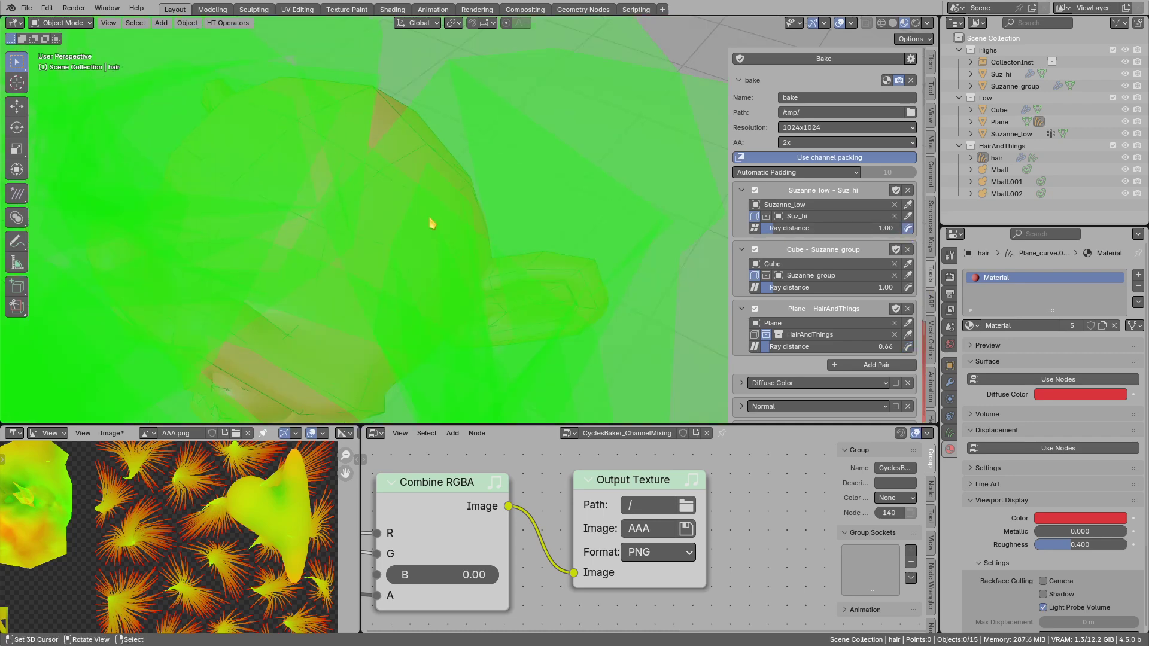
left_click_drag(804, 235, 778, 233)
scroll(542, 284, "up", 3)
middle_click_drag(542, 283, 506, 275, "shift")
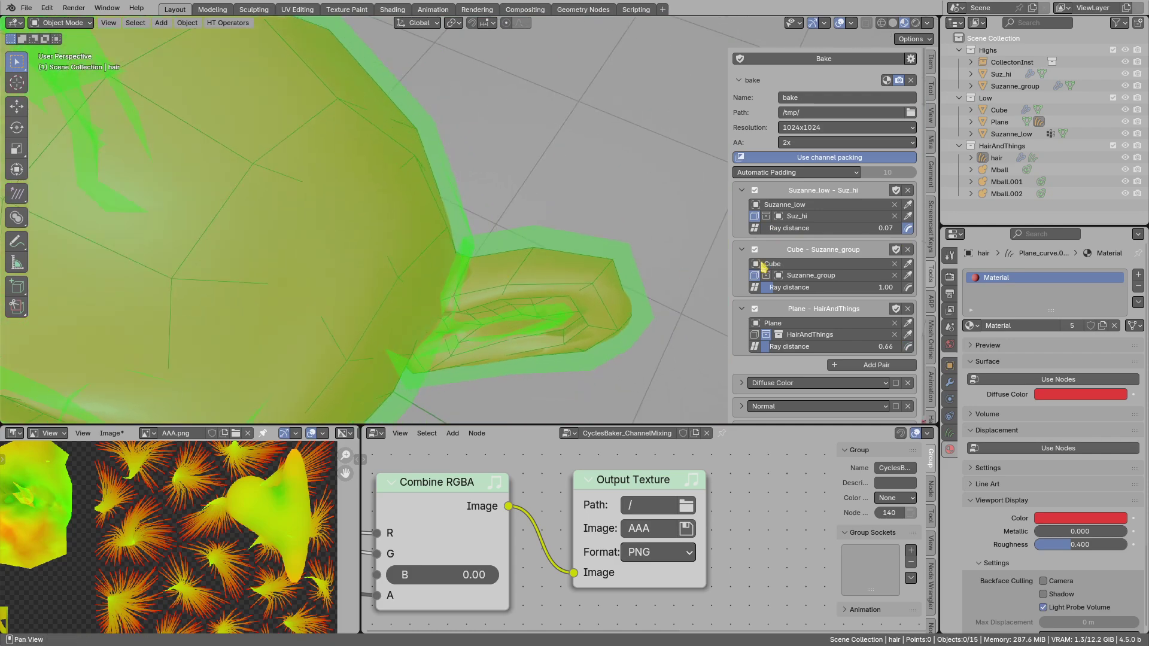
- Generate a custom cage object for the Suzanne_low – Suz_hi pair and set its Push modifier strength to 0.078
left_click(908, 229)
left_click(756, 229)
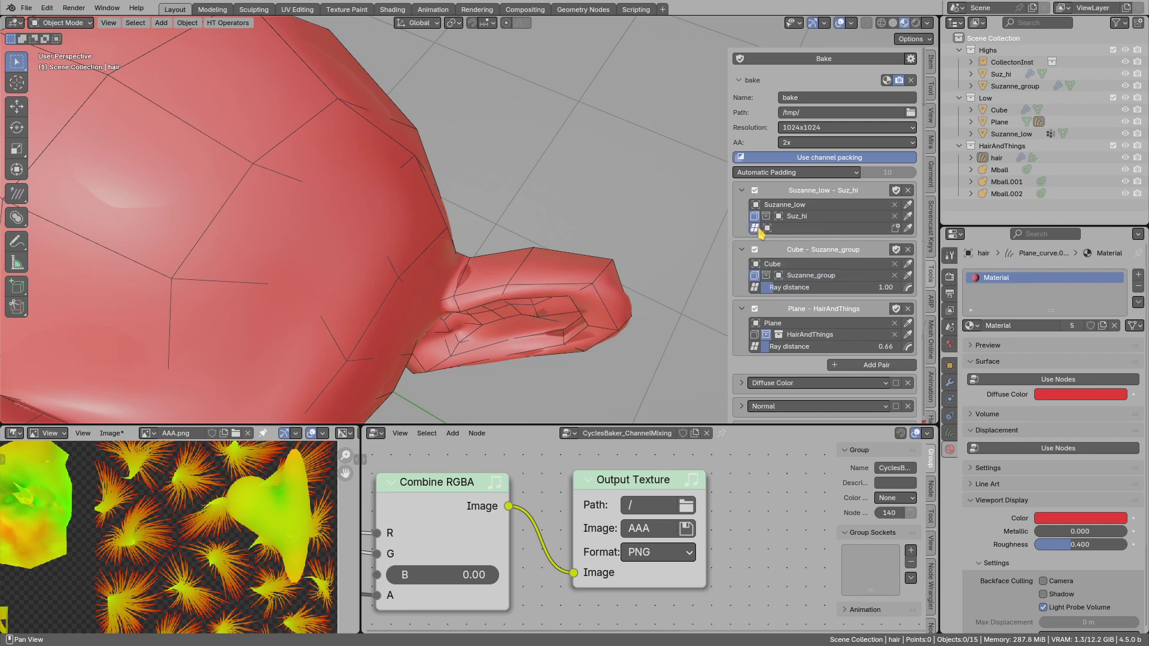
left_click(896, 228)
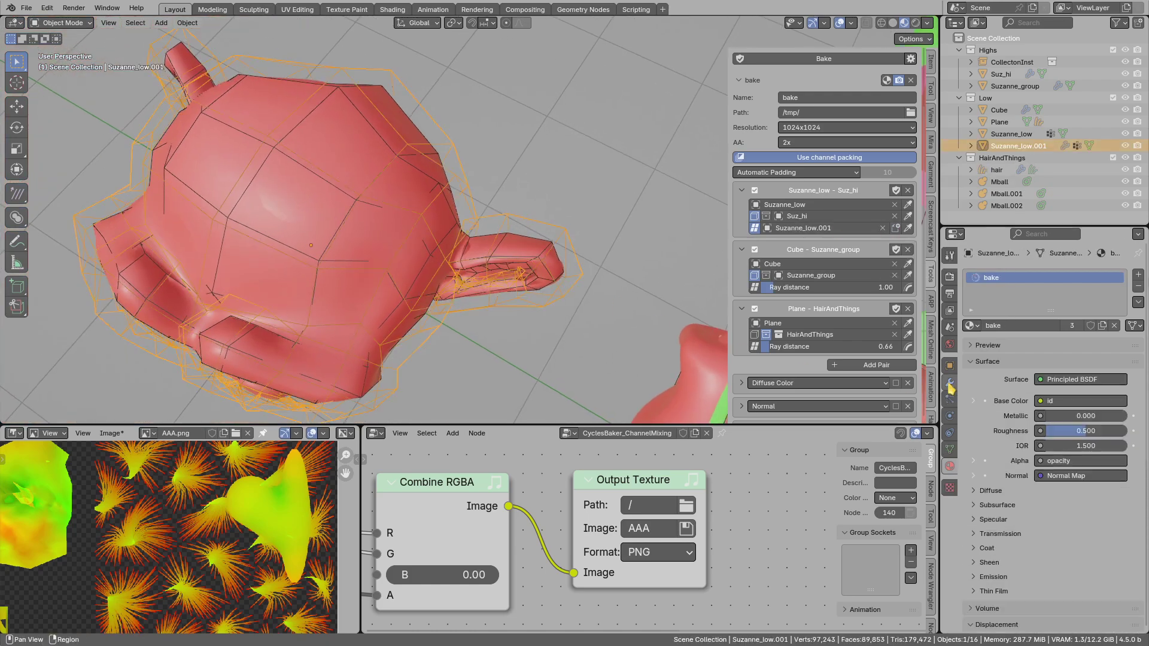
left_click(950, 382)
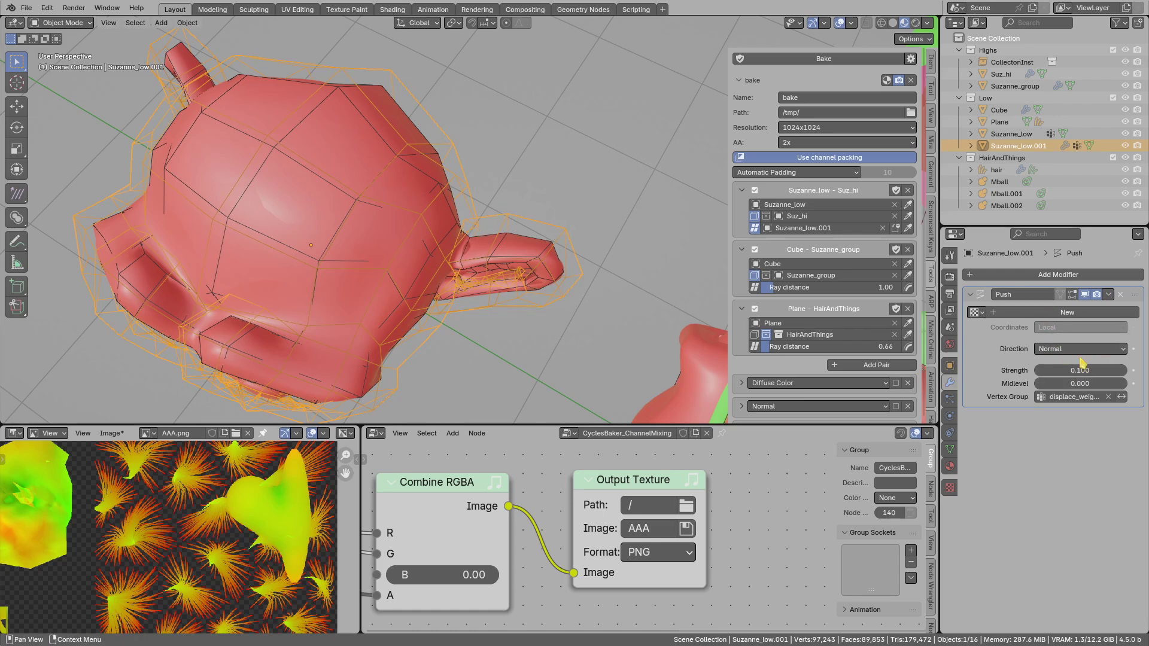
left_click_drag(1081, 371, 1070, 377)
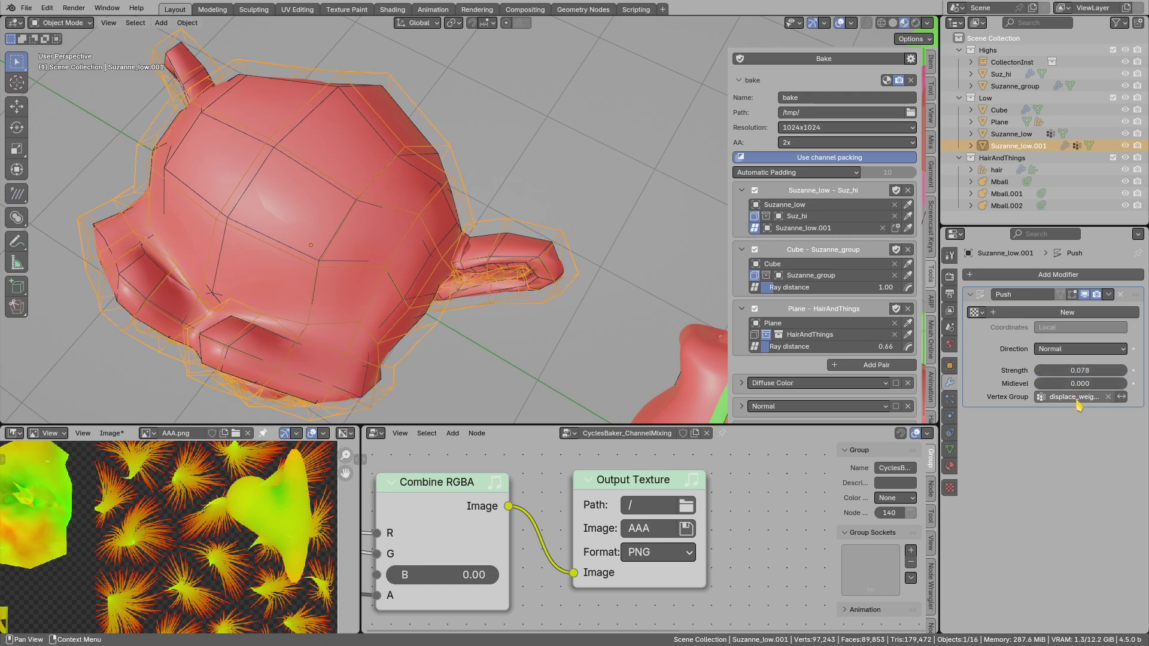
- Check the cage's displacement weights in Weight Paint mode, return to Object Mode and examine the cage around the ear
left_click(63, 23)
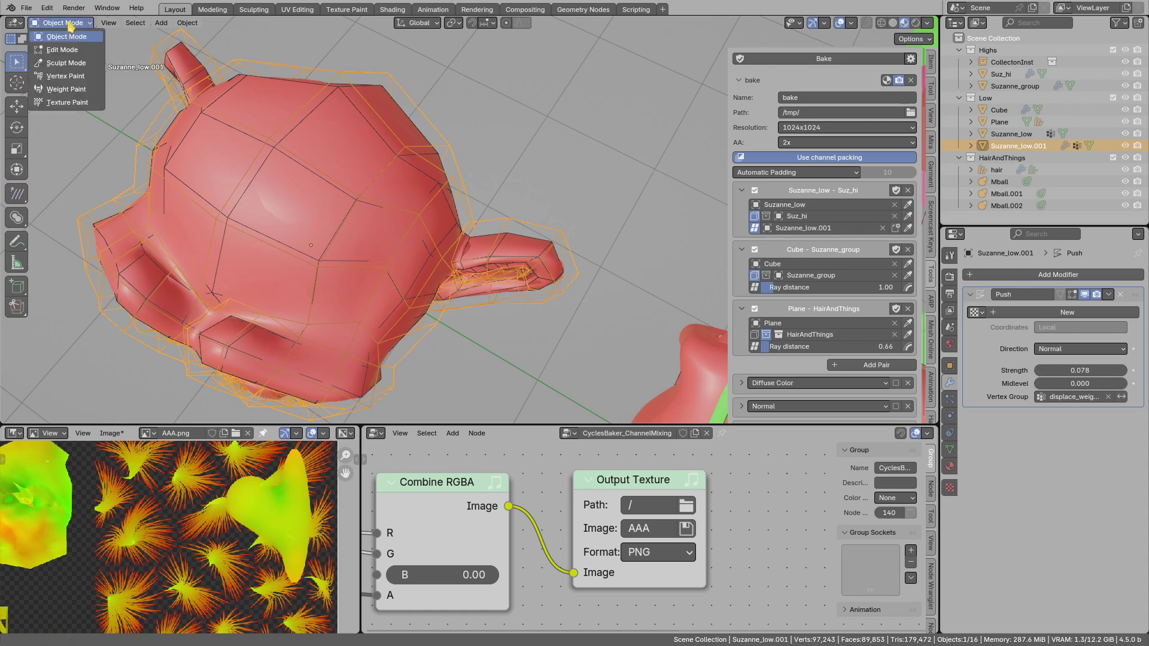
left_click(66, 89)
scroll(466, 219, "up", 5)
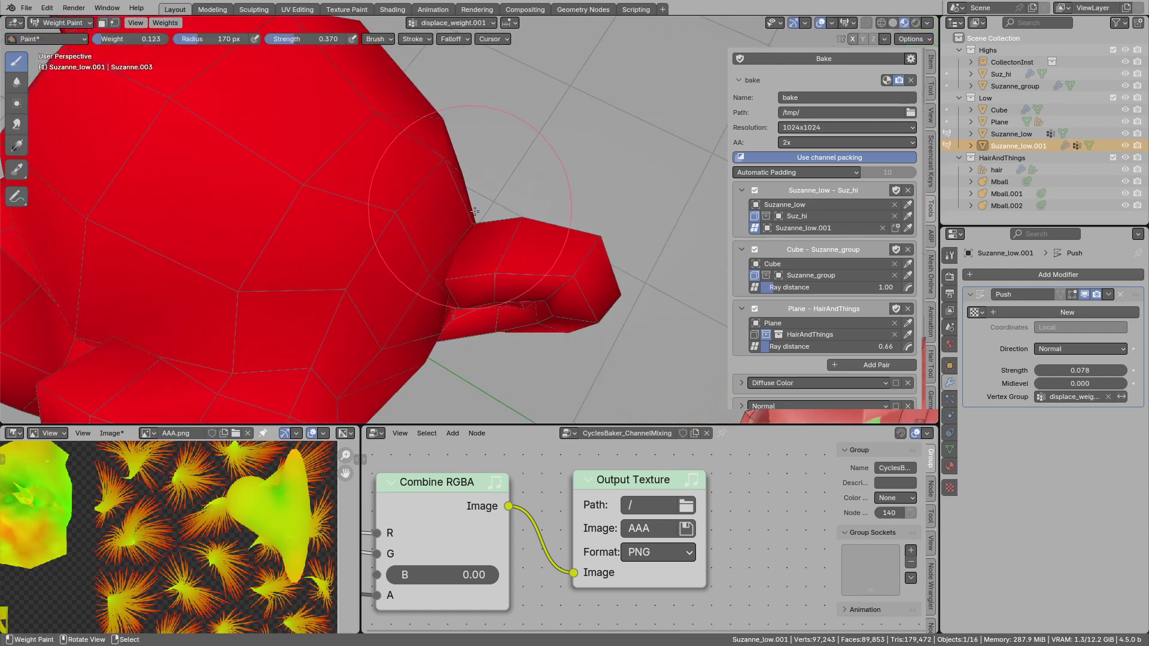
left_click(63, 23)
left_click(60, 37)
scroll(436, 246, "down", 1)
middle_click_drag(436, 246, 469, 269)
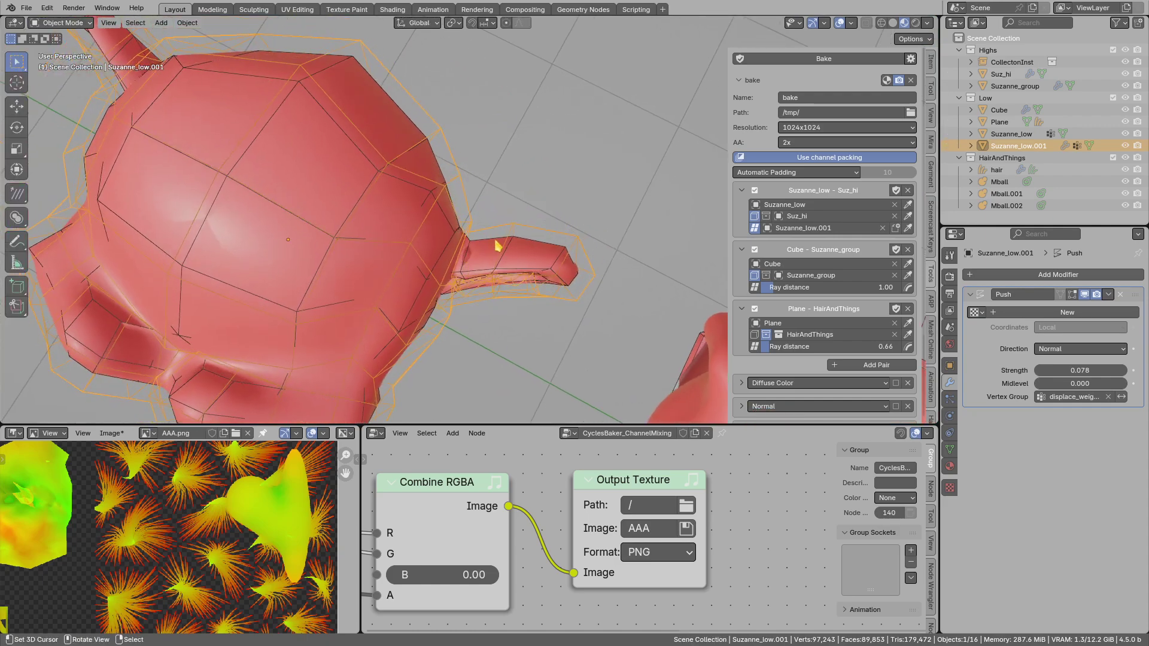
scroll(489, 249, "down", 3)
scroll(482, 217, "up", 6)
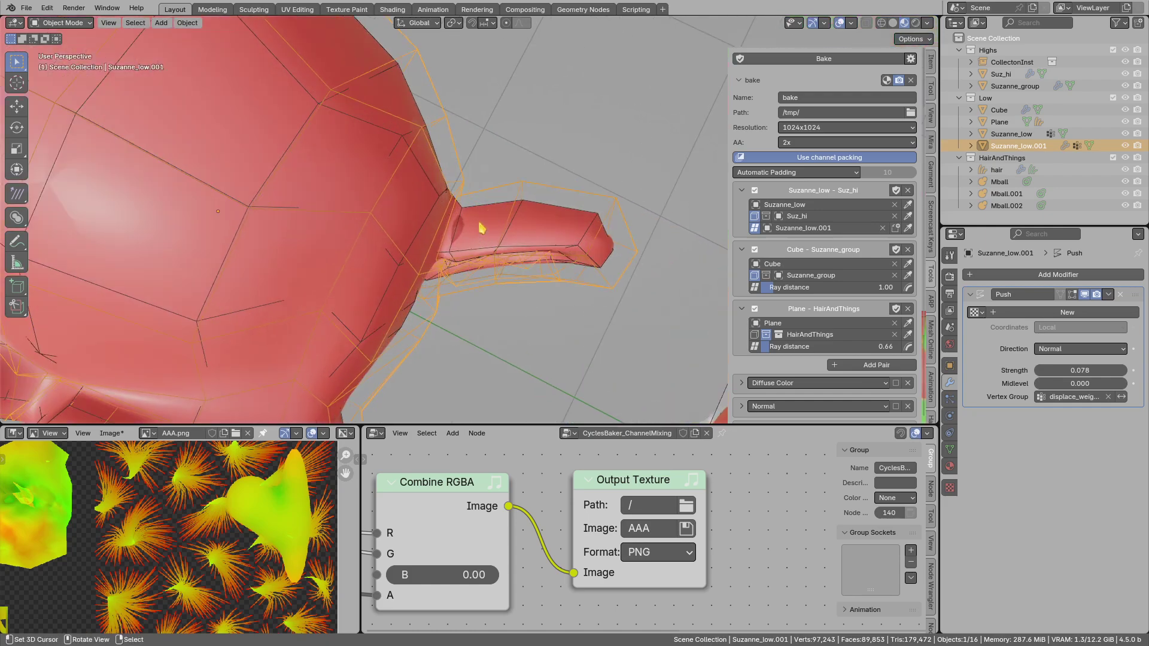
scroll(455, 245, "down", 3)
middle_click_drag(440, 240, 486, 225)
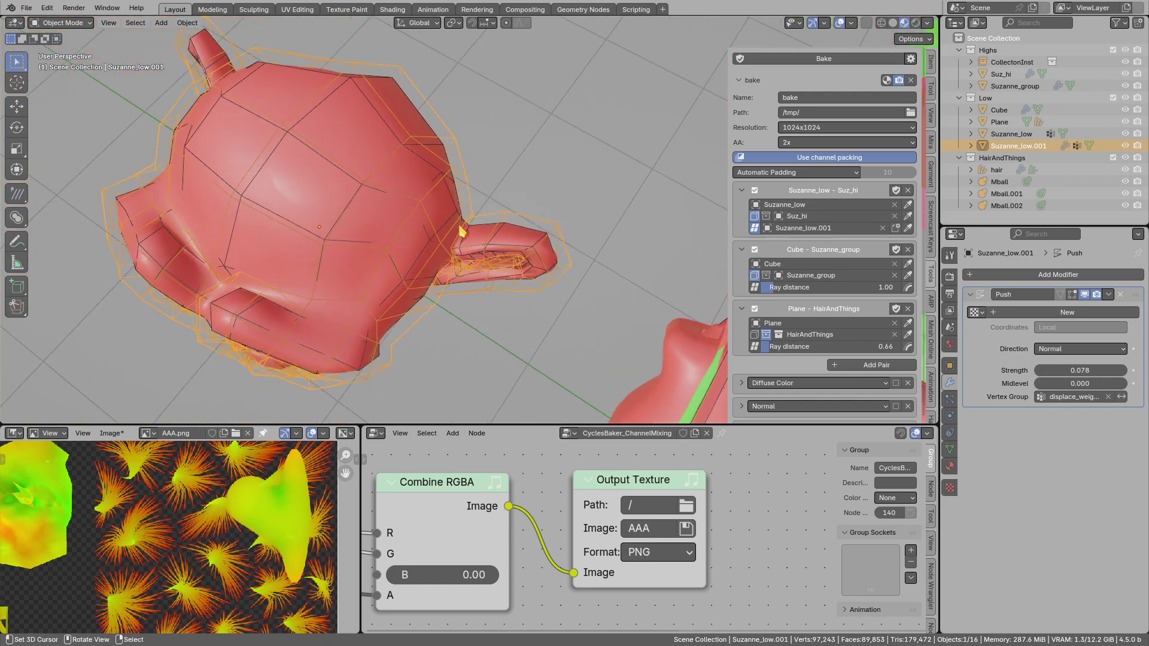
- Enable the Diffuse Color, Normal, Curvature, Opacity mask, Depth and Ambient Occlusion passes and run the bake
scroll(892, 333, "down", 5)
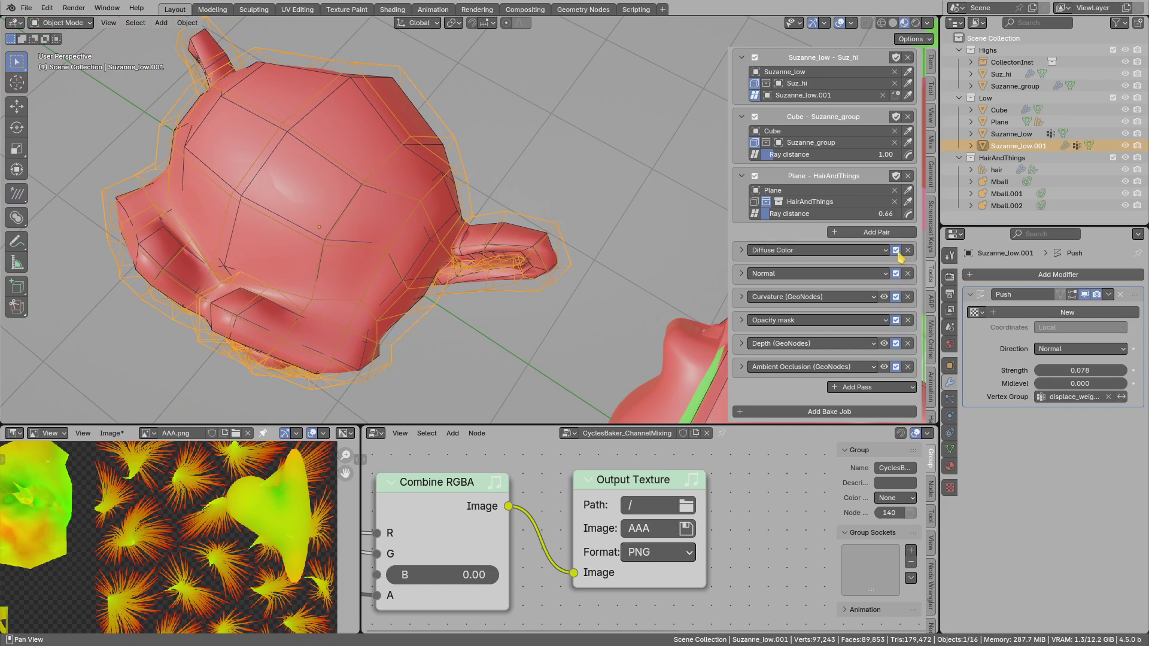
scroll(901, 255, "up", 4)
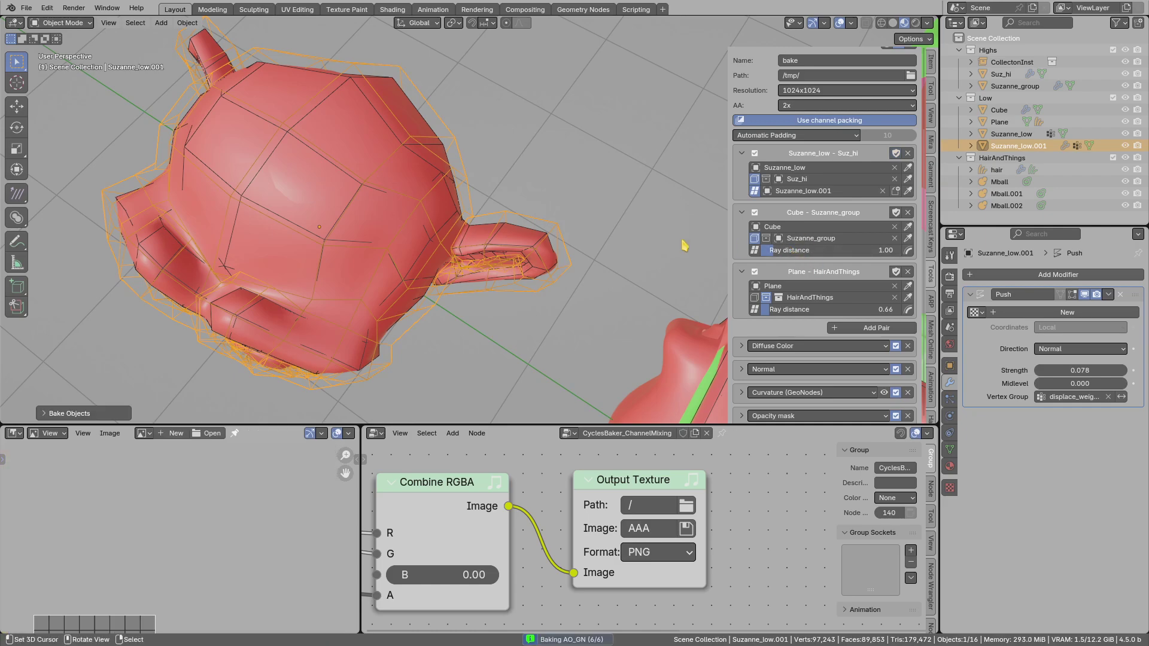
scroll(473, 238, "up", 4)
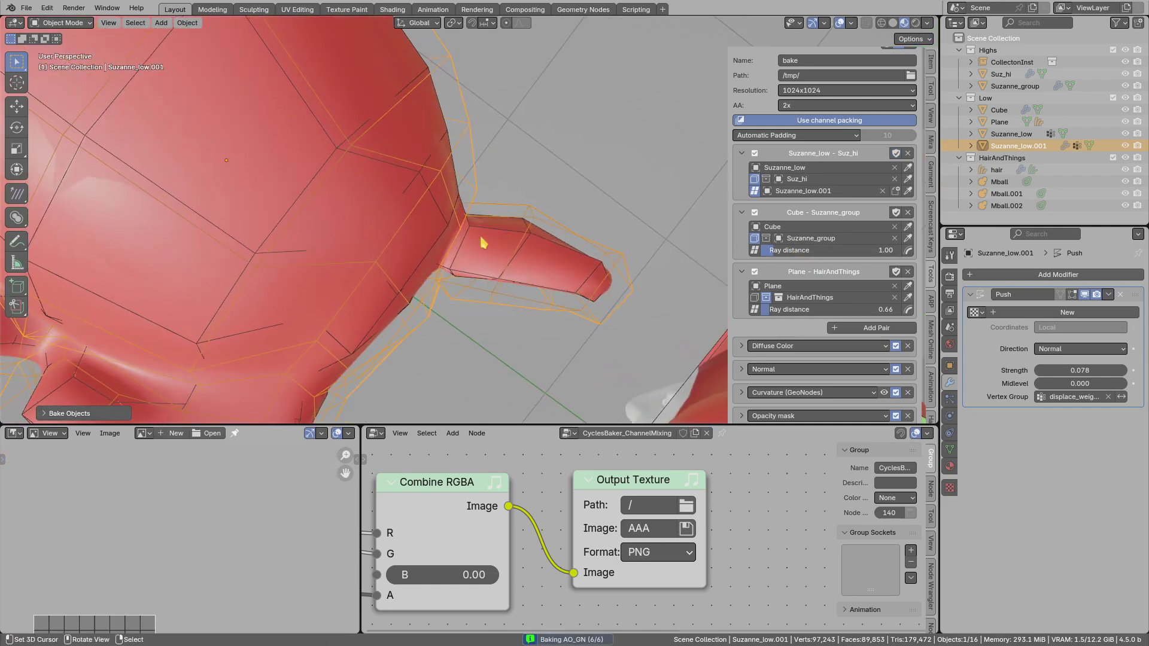
scroll(497, 194, "down", 4)
middle_click_drag(498, 192, 441, 192)
scroll(539, 240, "down", 2)
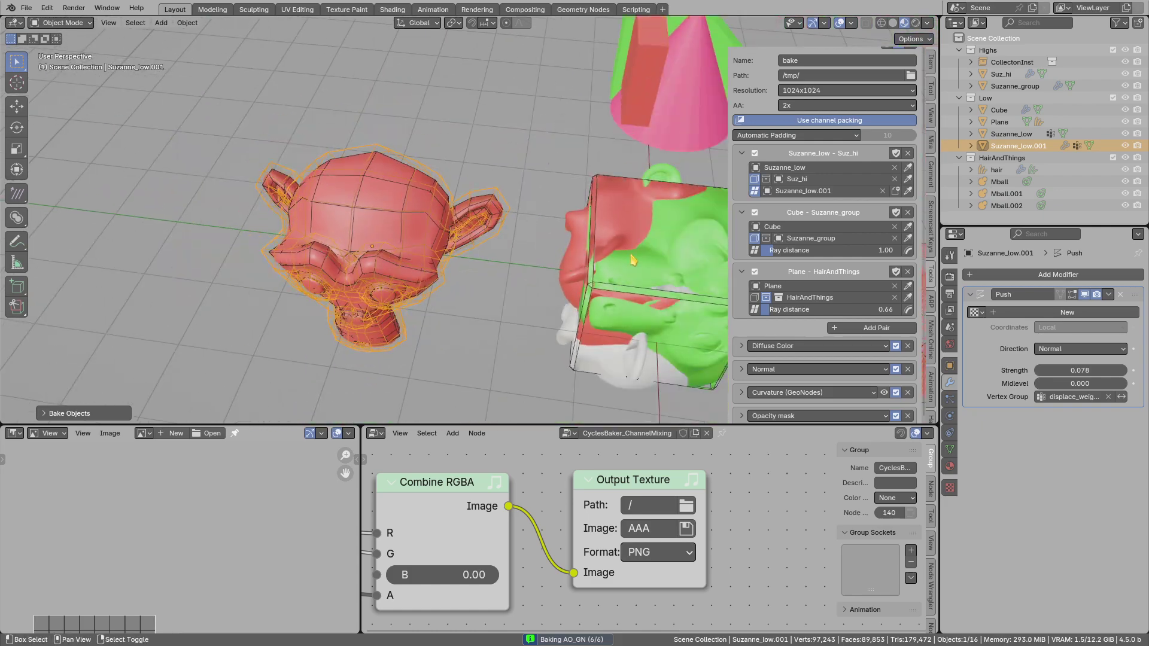
middle_click_drag(638, 258, 376, 244, "shift")
scroll(808, 281, "up", 2)
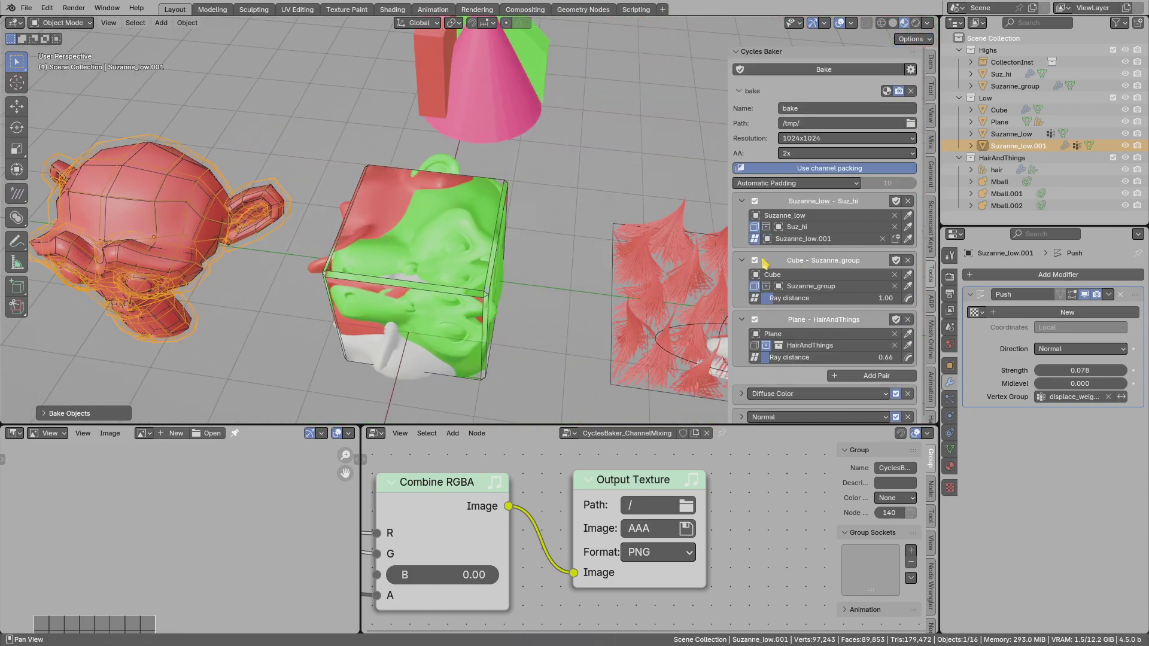
- Collapse the settings of the Suzanne_low – Suz_hi, Cube – Suzanne_group and Plane – HairAndThings pairs
scroll(521, 313, "up", 3)
scroll(831, 387, "down", 6)
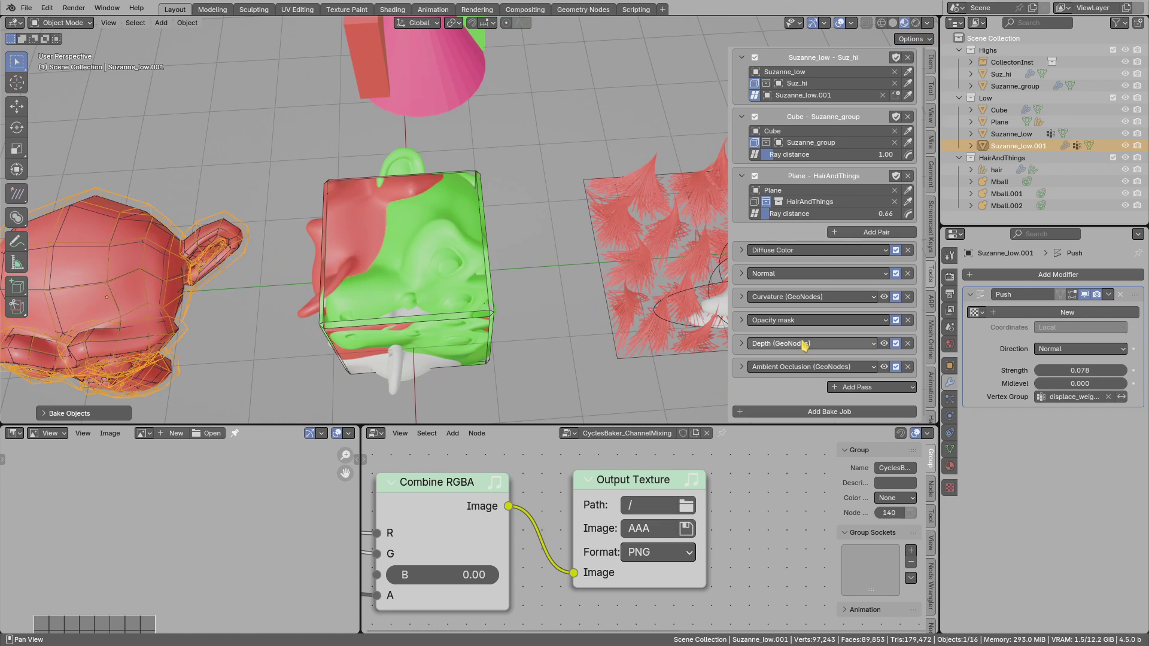
scroll(756, 242, "up", 7)
left_click(744, 226)
left_click(742, 249)
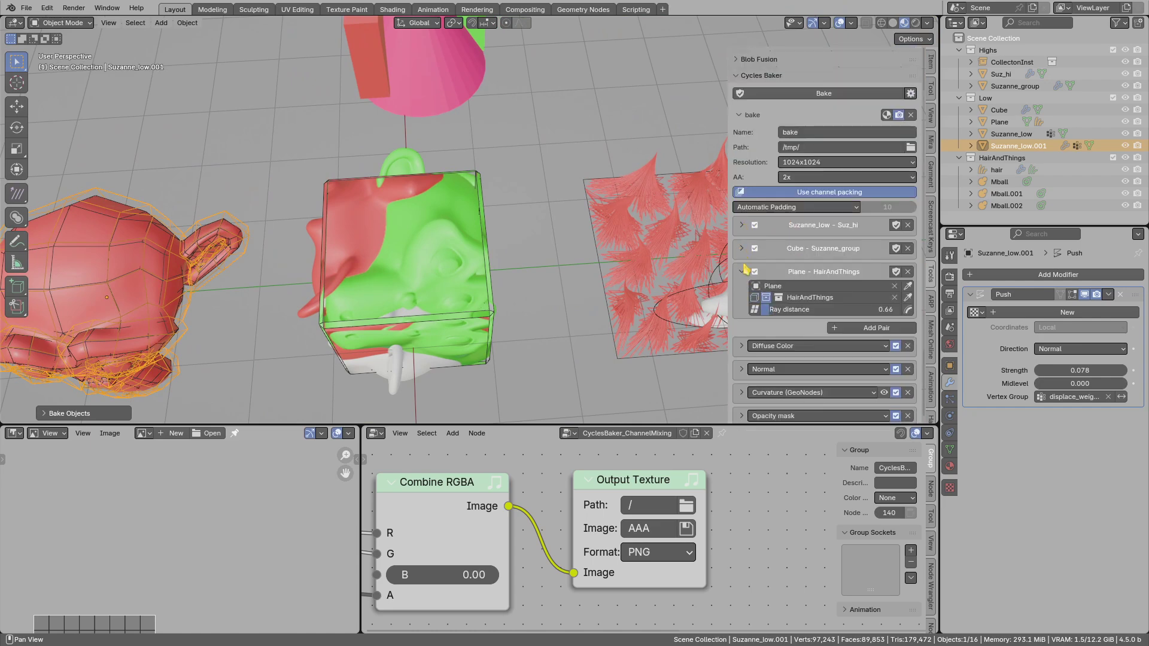
left_click(742, 272)
- Open the bake add-on's settings and check the Pair Spread Distance option
middle_click_drag(577, 265, 588, 250)
left_click(910, 93)
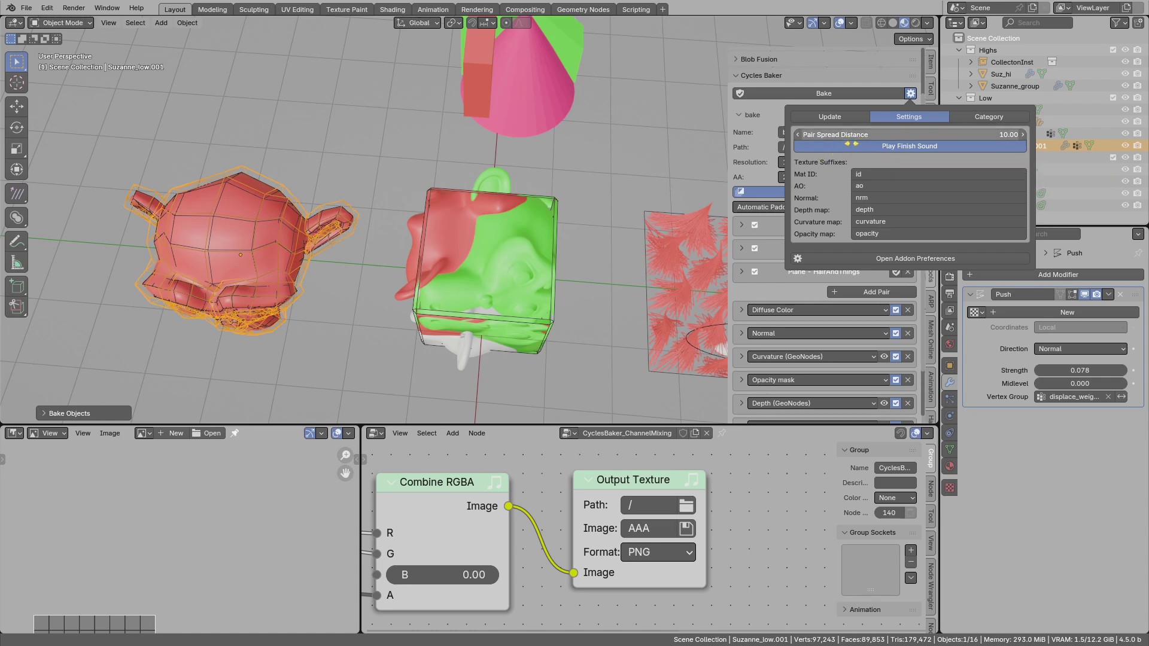
- Annotate the pair spread positions with small circles on and around the cube in the 3D viewport, and erase them
scroll(506, 230, "down", 5)
middle_click_drag(506, 230, 442, 304, "shift")
scroll(445, 275, "down", 2)
left_click_drag(428, 298, 426, 317)
mouse_move(227, 289)
left_mouse_down()
mouse_move(216, 297)
mouse_move(223, 288)
left_mouse_up()
mouse_move(646, 309)
left_mouse_down()
mouse_move(664, 338)
mouse_move(650, 308)
left_mouse_up()
left_click_drag(636, 102, 652, 120)
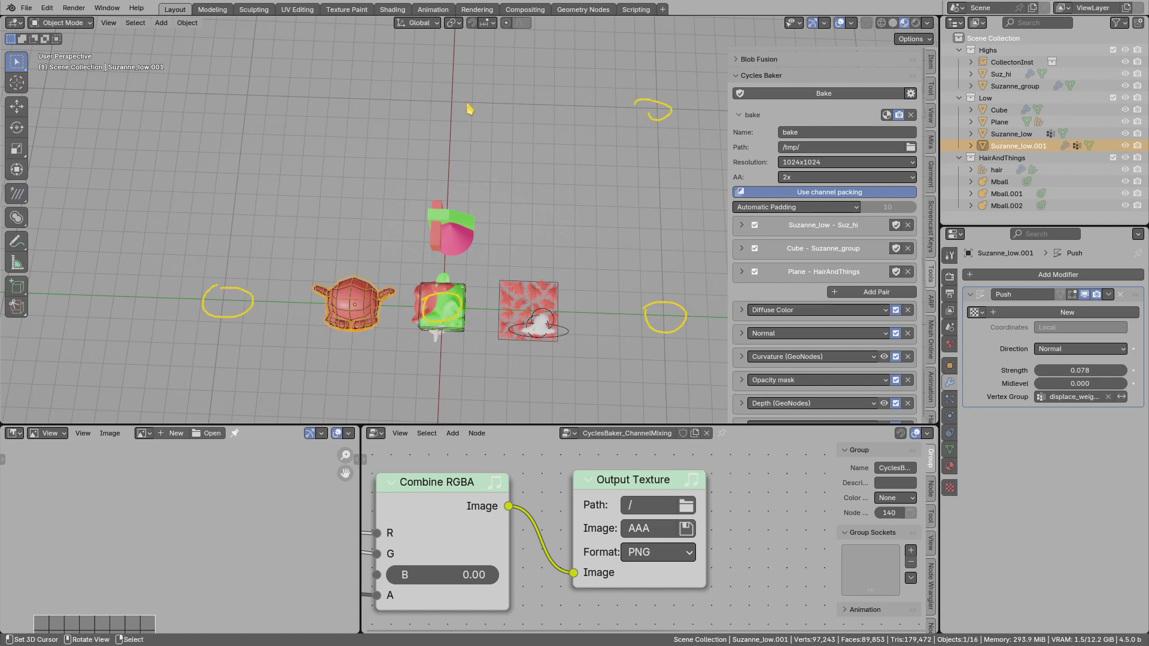
left_click_drag(455, 91, 434, 103)
mouse_move(256, 88)
left_mouse_down()
mouse_move(231, 106)
mouse_move(263, 91)
left_mouse_up()
right_click_drag(639, 106, 665, 109)
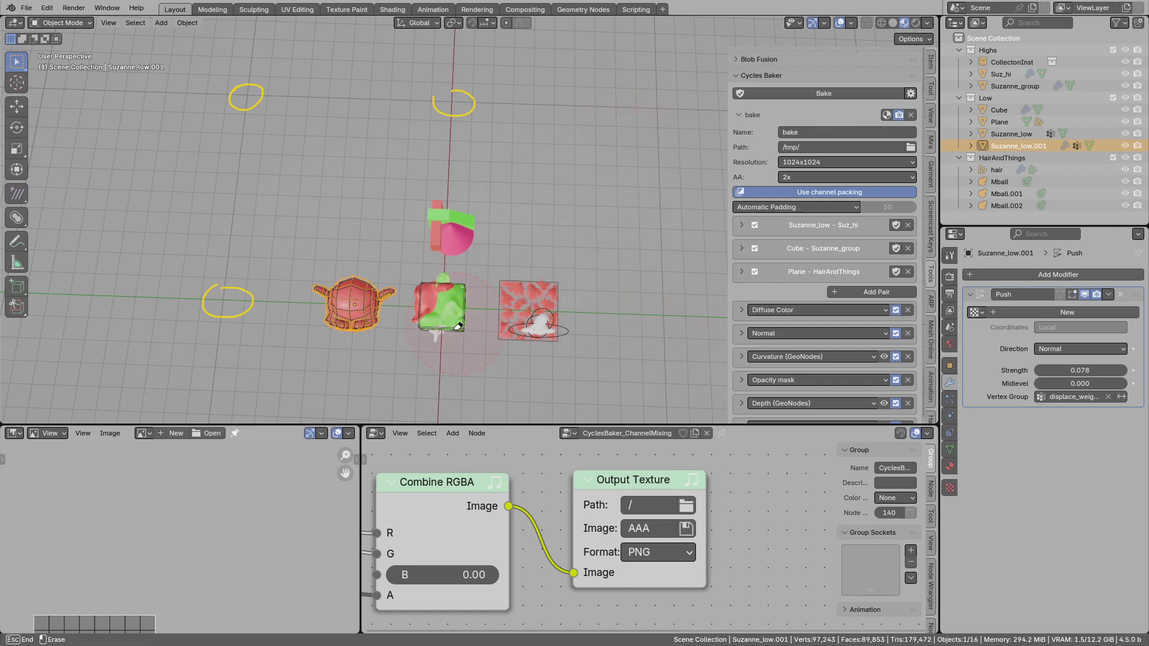
mouse_move(427, 314)
right_mouse_down()
mouse_move(442, 103)
mouse_move(527, 127)
right_mouse_up()
- Annotate three large overlapping circles side by side across the viewport to illustrate pairs that extend into each other
left_click_drag(391, 238, 322, 310)
mouse_move(548, 406)
left_mouse_down()
mouse_move(416, 244)
mouse_move(346, 313)
left_mouse_up()
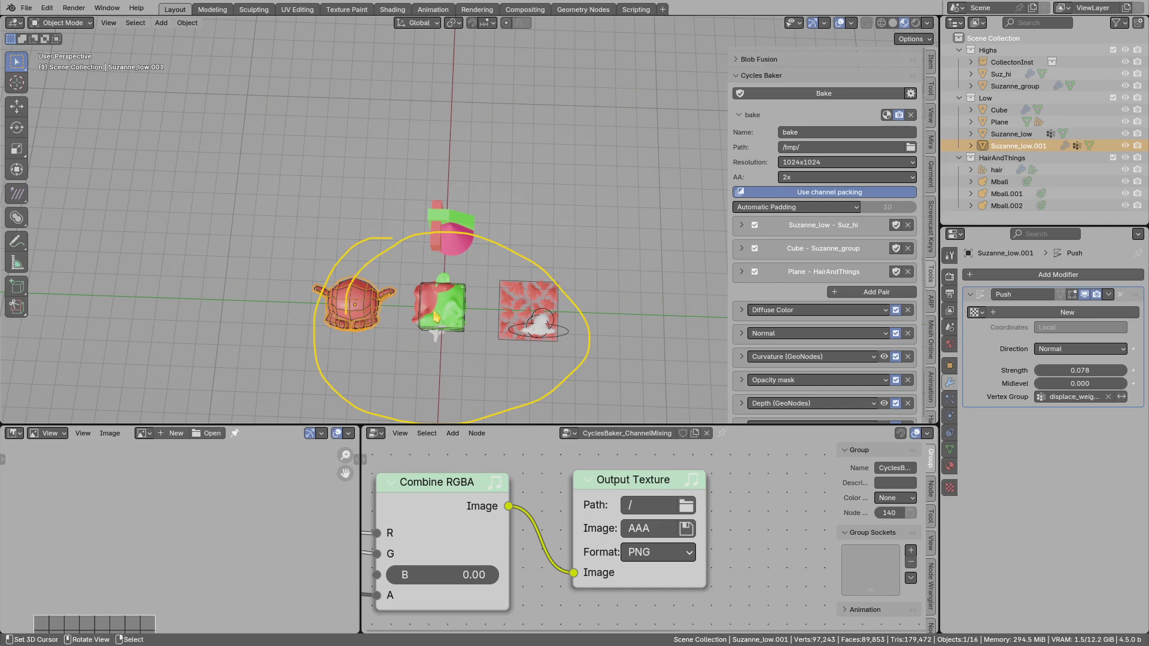
mouse_move(617, 257)
left_mouse_down()
mouse_move(547, 362)
mouse_move(576, 280)
left_mouse_up()
mouse_move(334, 265)
left_mouse_down()
mouse_move(166, 381)
mouse_move(262, 246)
left_mouse_up()
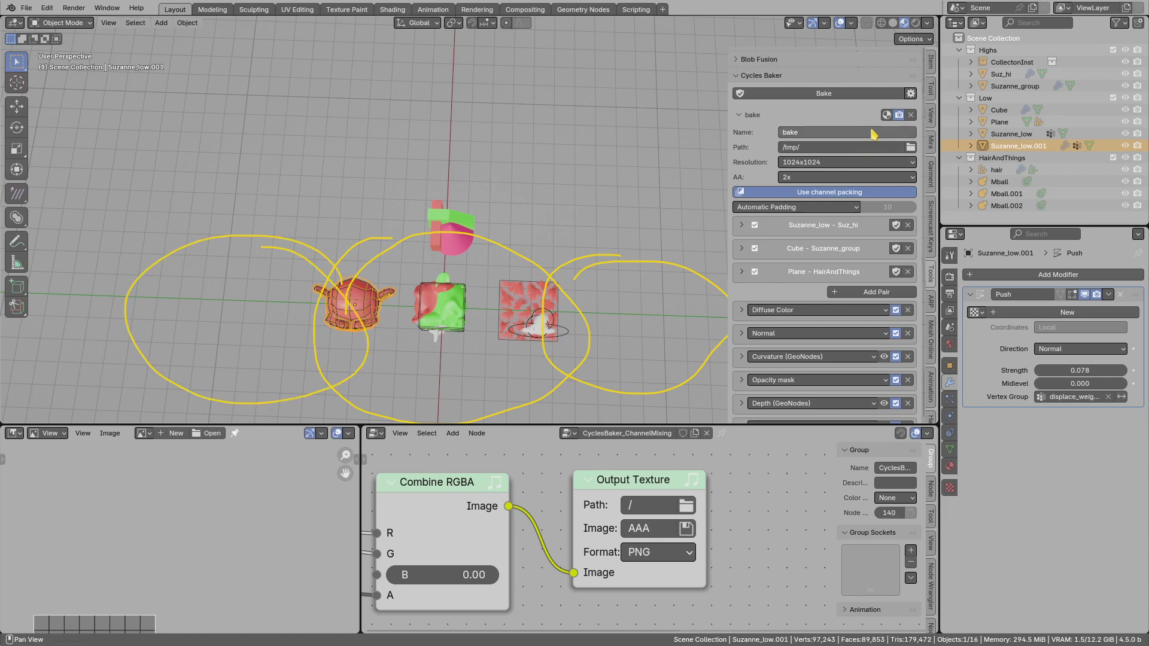
- Recheck the Pair Spread Distance option in the add-on's settings and erase the large annotation circles
left_click(911, 94)
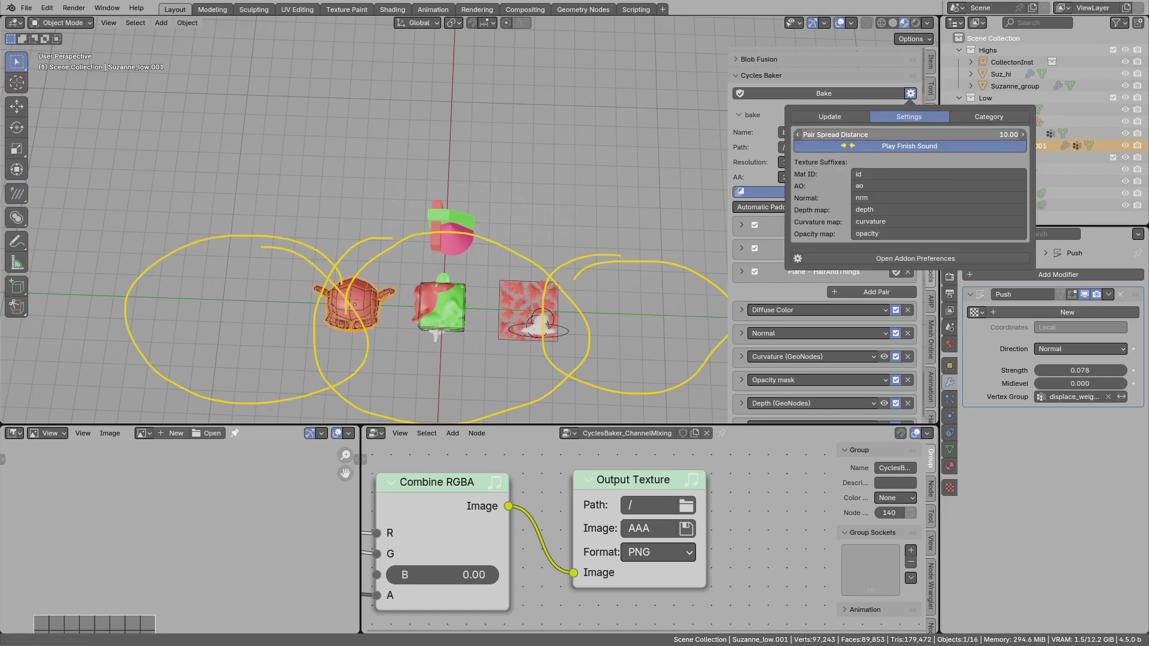
scroll(592, 264, "down", 4)
mouse_move(557, 265)
right_mouse_down()
mouse_move(607, 288)
mouse_move(391, 273)
mouse_move(469, 238)
right_mouse_up()
scroll(470, 233, "up", 6)
mouse_move(479, 299)
middle_mouse_down()
mouse_move(472, 230)
mouse_move(465, 322)
mouse_move(491, 315)
middle_mouse_up()
scroll(471, 230, "up", 3)
scroll(857, 330, "down", 3)
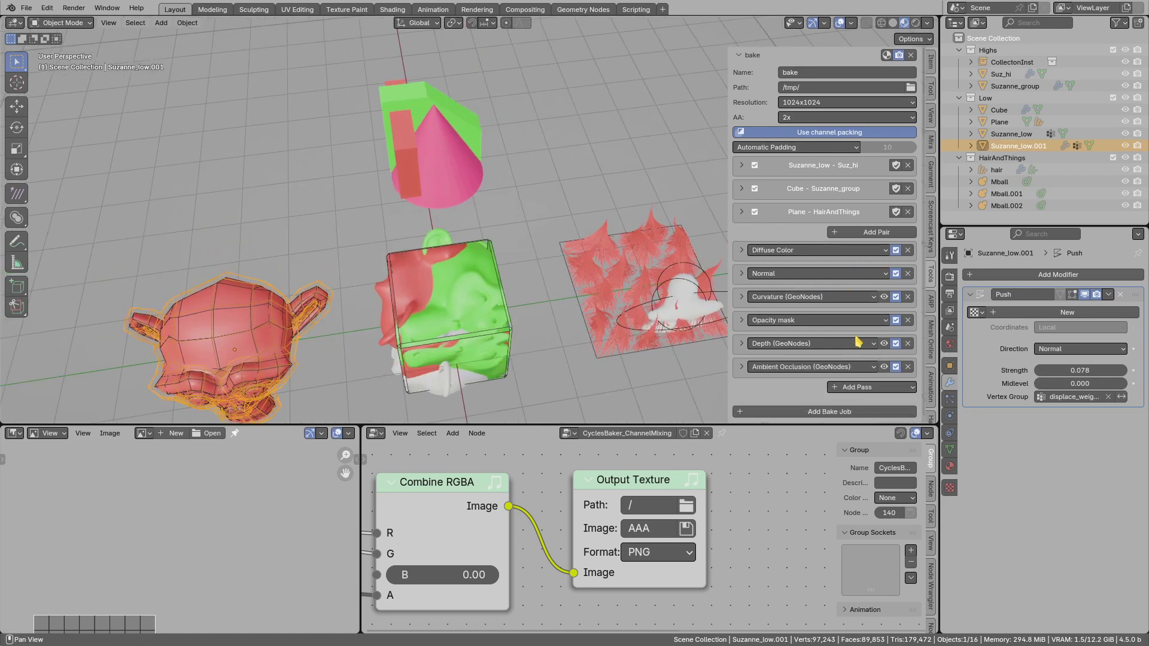
scroll(876, 366, "up", 1)
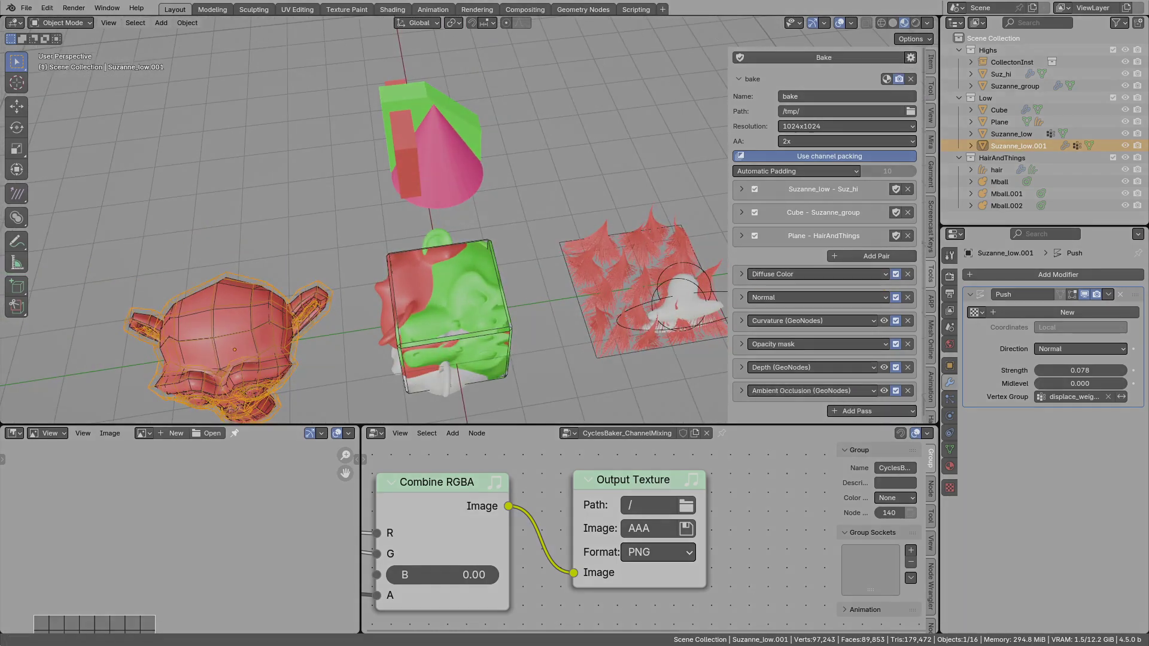